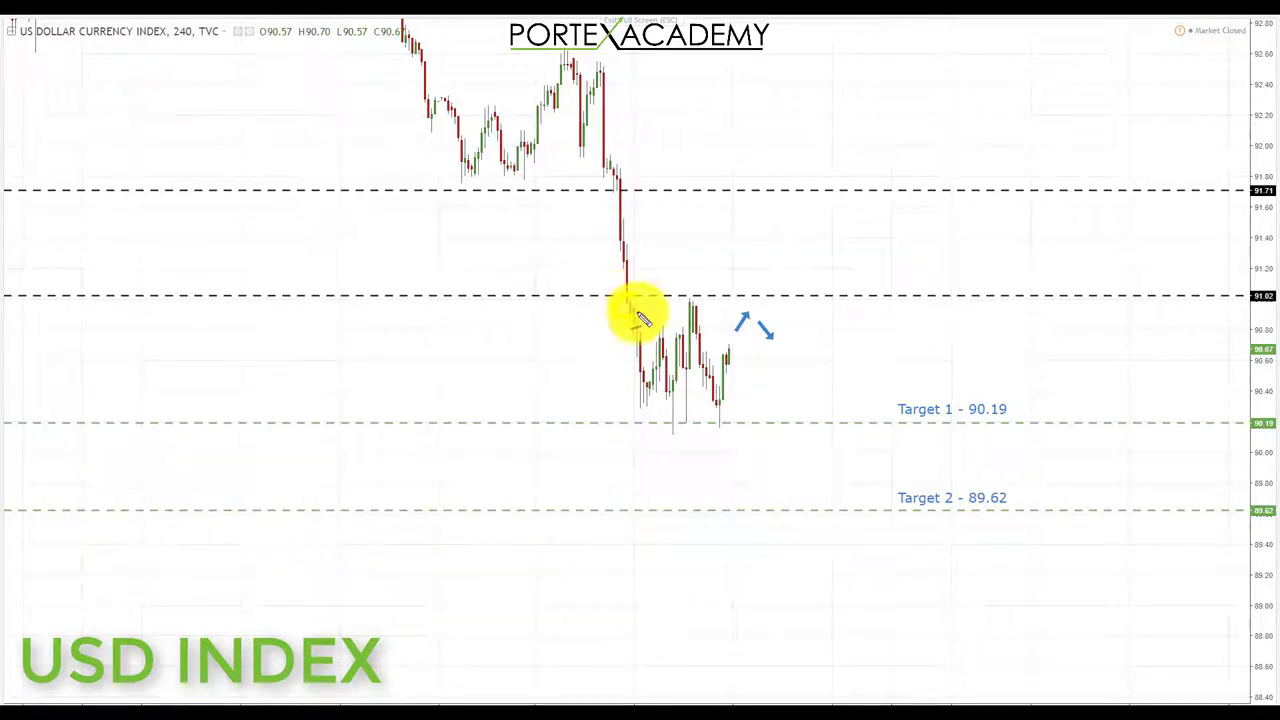
# - Circle the breakdown at 91.02, underline the lows at 90.19 and box the 91.02 resistance zone on the US Dollar Index chart
pyautogui.moveTo(641, 307); pyautogui.dragTo(630, 300)
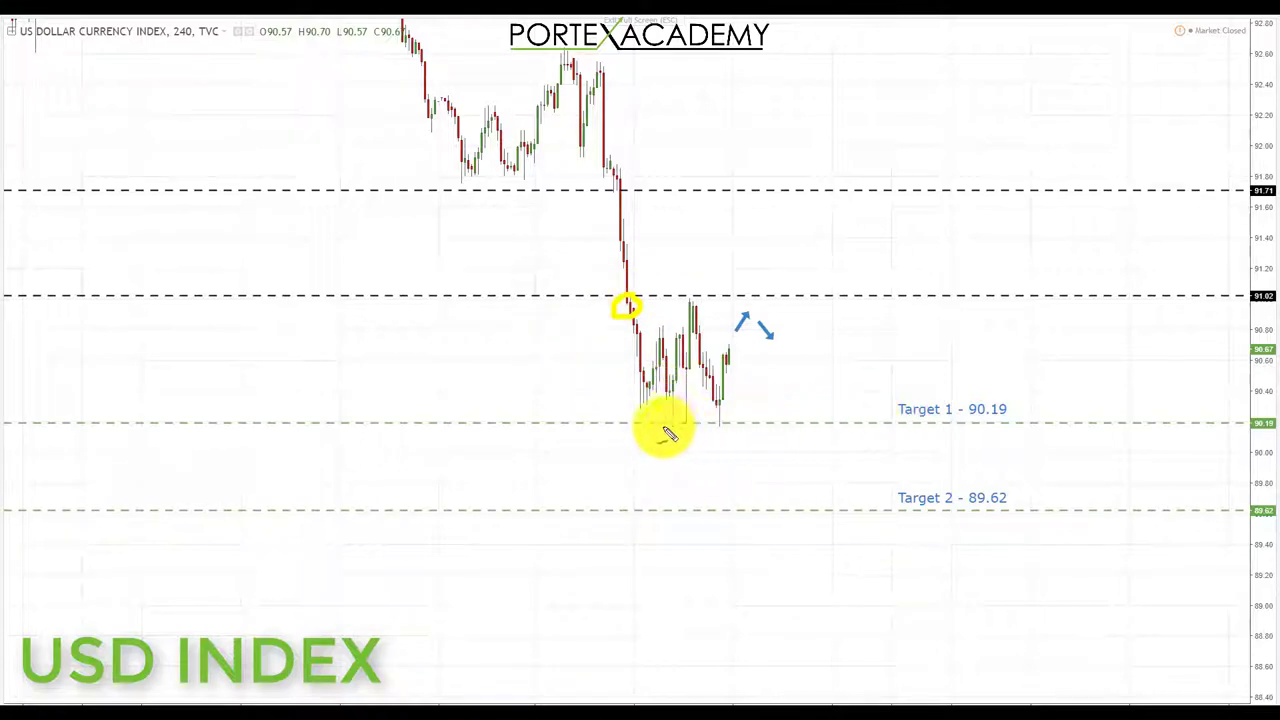
pyautogui.moveTo(634, 422); pyautogui.dragTo(745, 422)
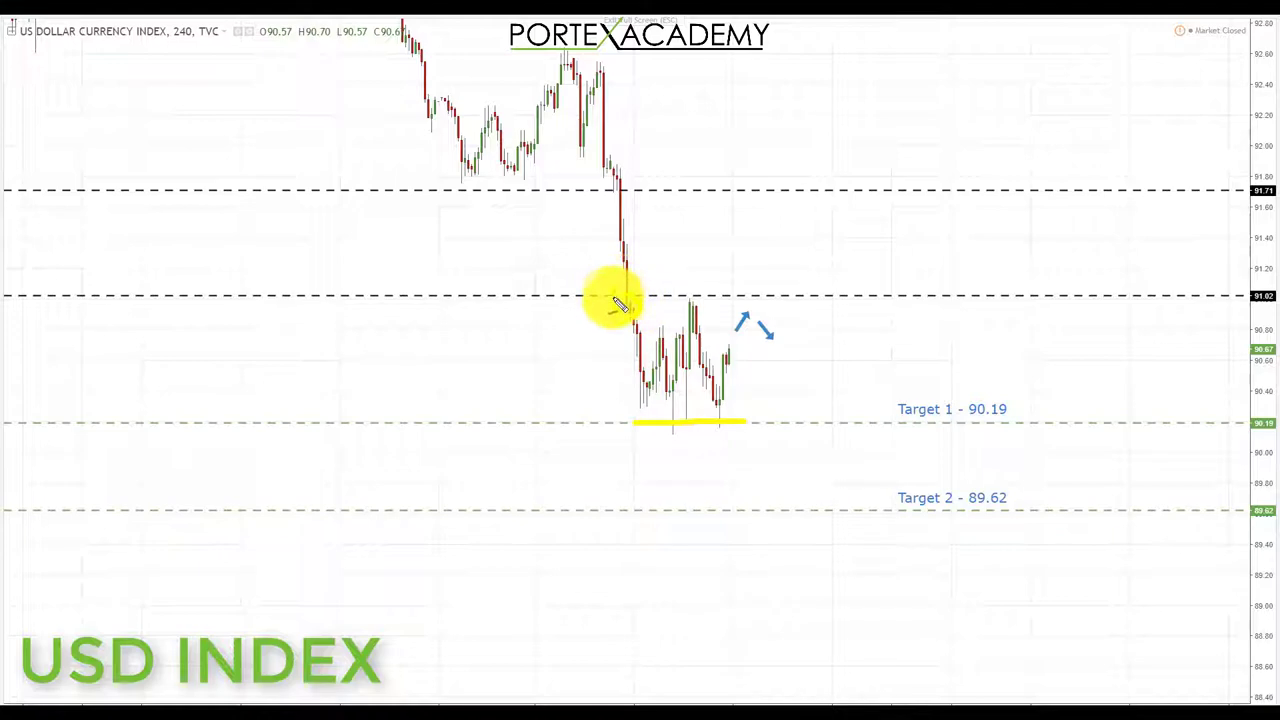
pyautogui.moveTo(620, 312)
pyautogui.mouseDown()
pyautogui.moveTo(710, 315)
pyautogui.moveTo(631, 286)
pyautogui.moveTo(613, 305)
pyautogui.mouseUp()
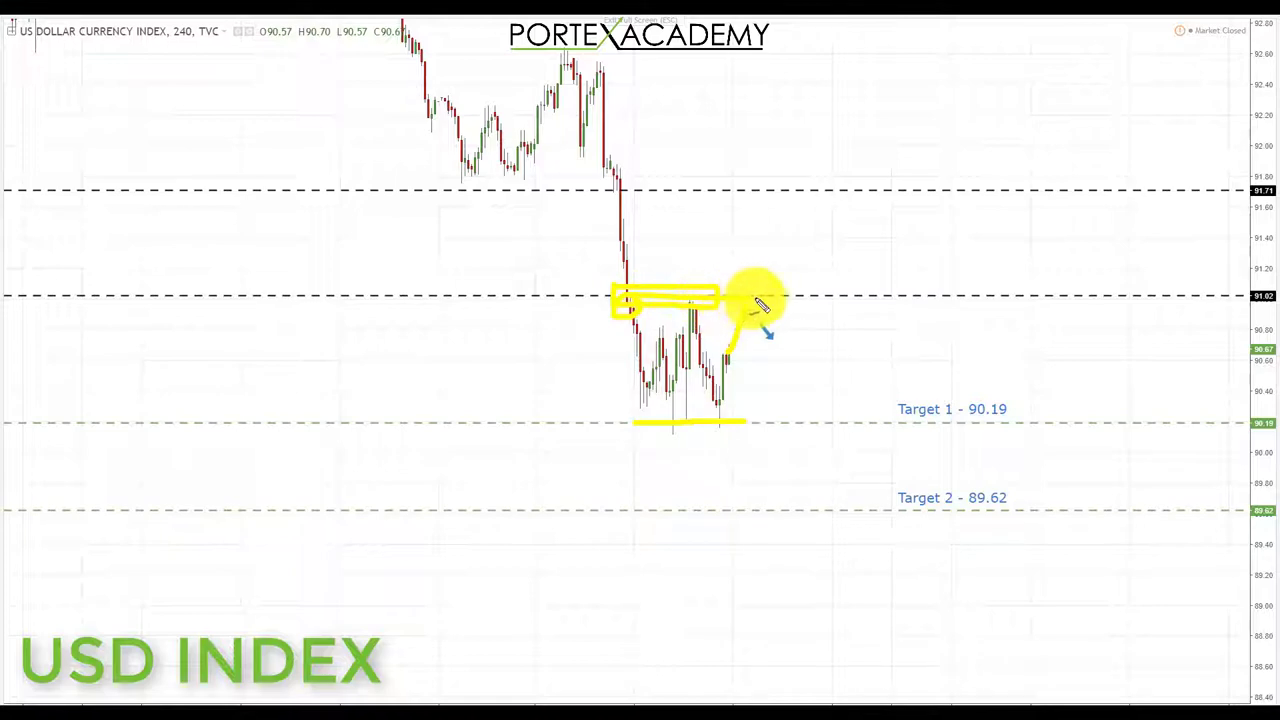
# - Sketch the projected fall from 91.02 to Targets 1 and 2, underlining 89.62, and the alternative path breaking above 91.02
pyautogui.moveTo(764, 332)
pyautogui.mouseDown()
pyautogui.moveTo(789, 418)
pyautogui.moveTo(777, 414)
pyautogui.moveTo(786, 429)
pyautogui.moveTo(812, 421)
pyautogui.mouseUp()
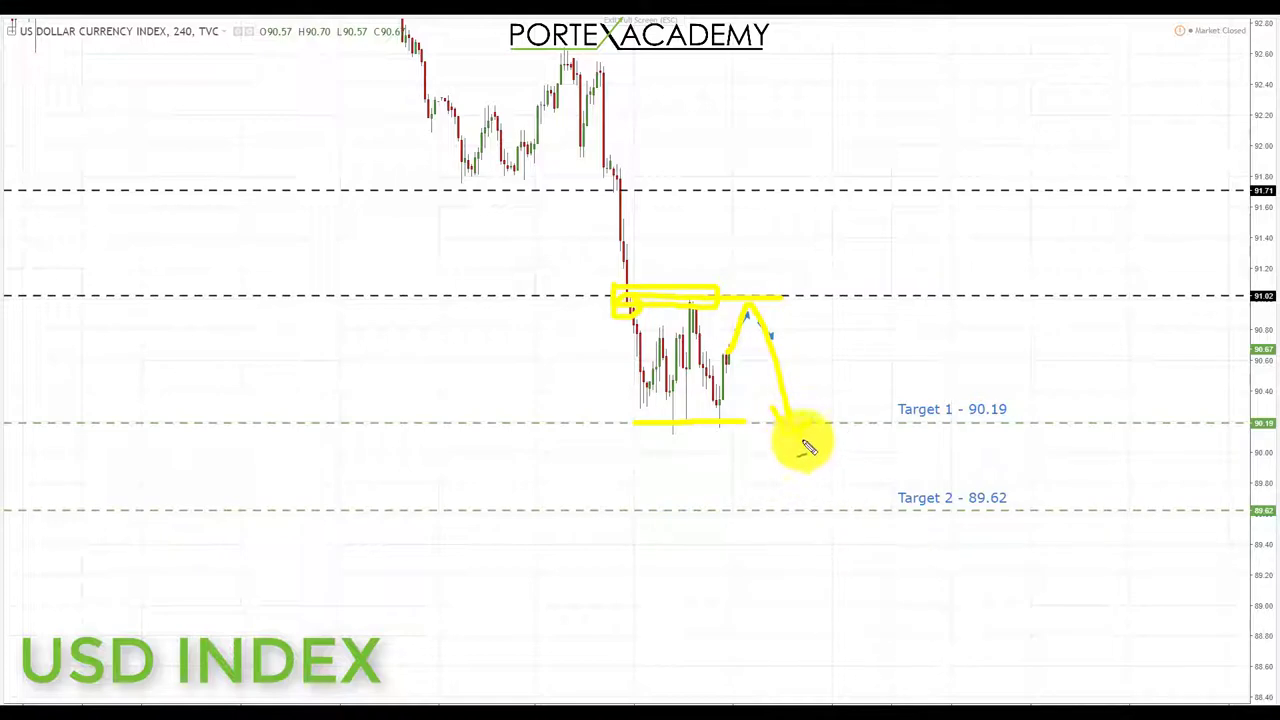
pyautogui.moveTo(818, 470)
pyautogui.mouseDown()
pyautogui.moveTo(827, 505)
pyautogui.moveTo(814, 500)
pyautogui.moveTo(857, 528)
pyautogui.moveTo(832, 538)
pyautogui.mouseUp()
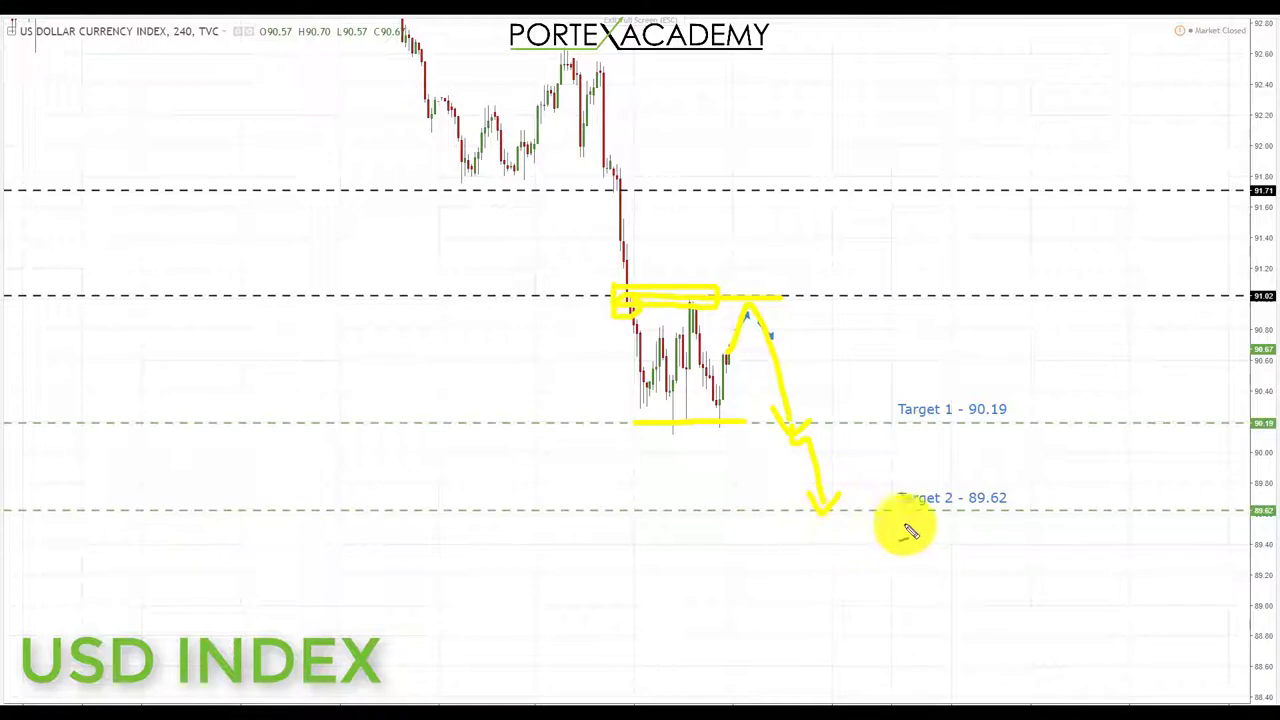
pyautogui.moveTo(965, 518); pyautogui.dragTo(1028, 524)
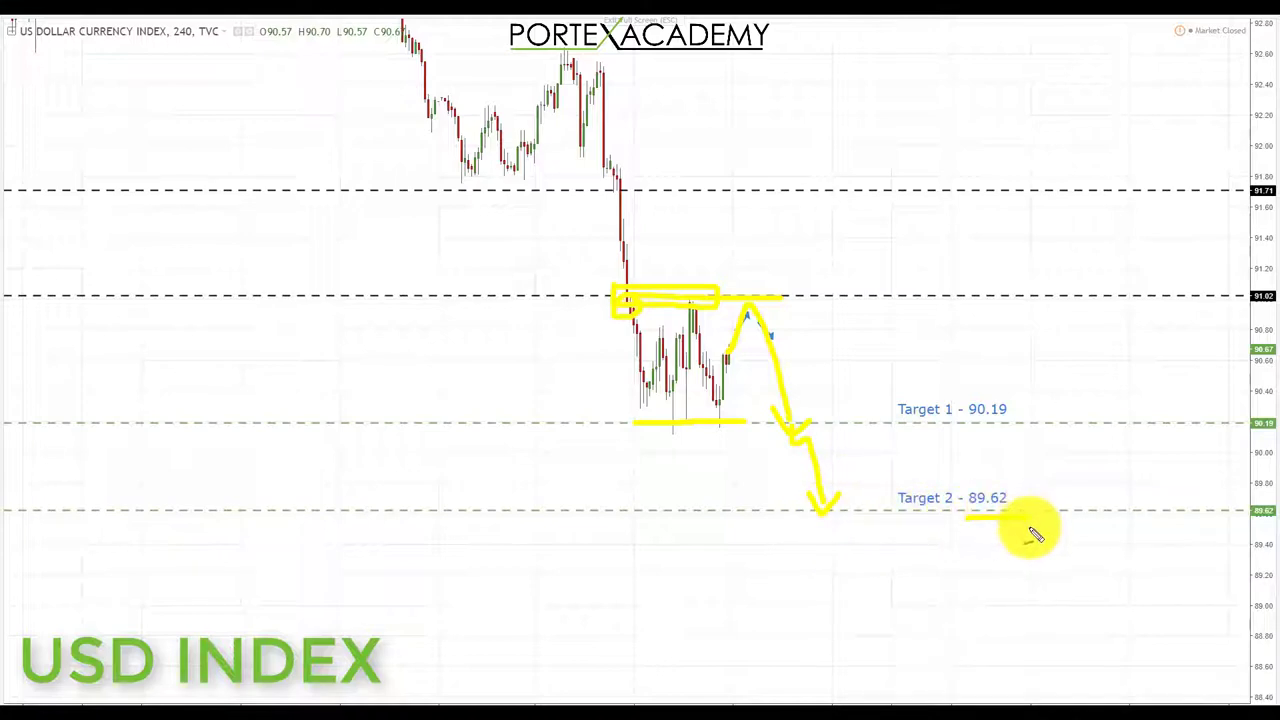
pyautogui.moveTo(800, 314)
pyautogui.mouseDown()
pyautogui.moveTo(829, 289)
pyautogui.moveTo(863, 213)
pyautogui.mouseUp()
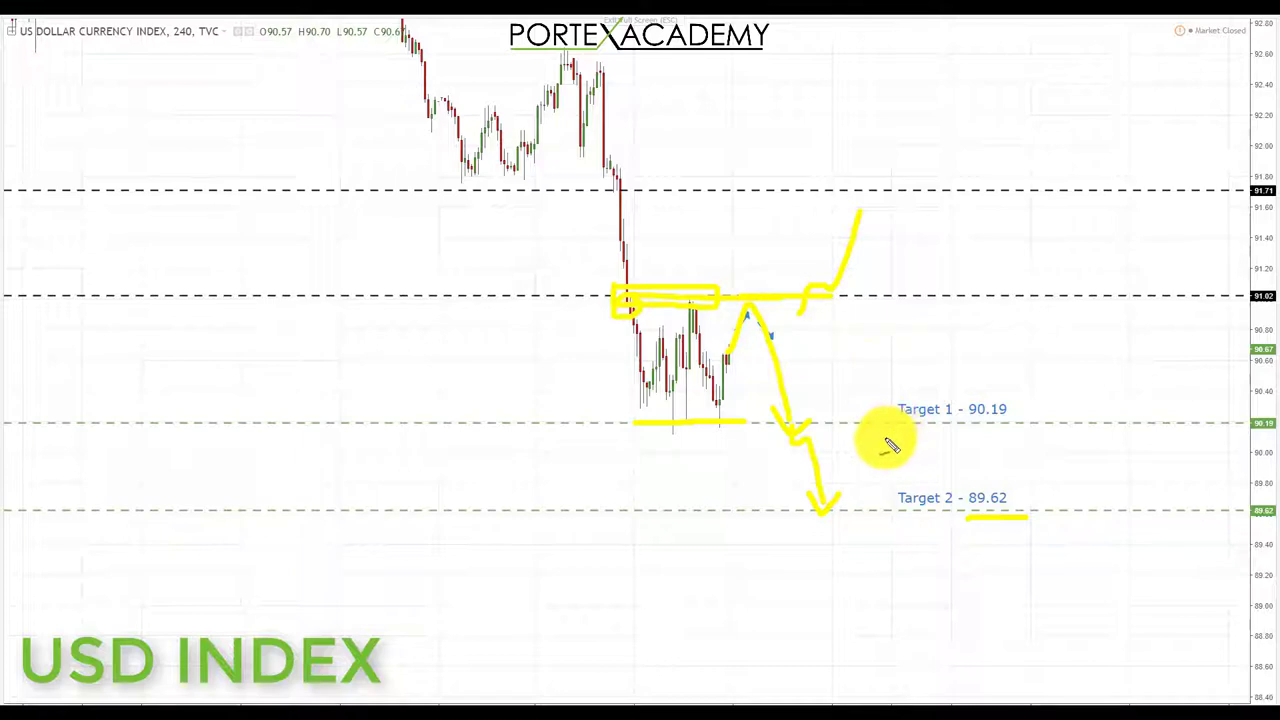
pyautogui.moveTo(880, 332)
pyautogui.mouseDown()
pyautogui.moveTo(887, 395)
pyautogui.moveTo(898, 389)
pyautogui.mouseUp()
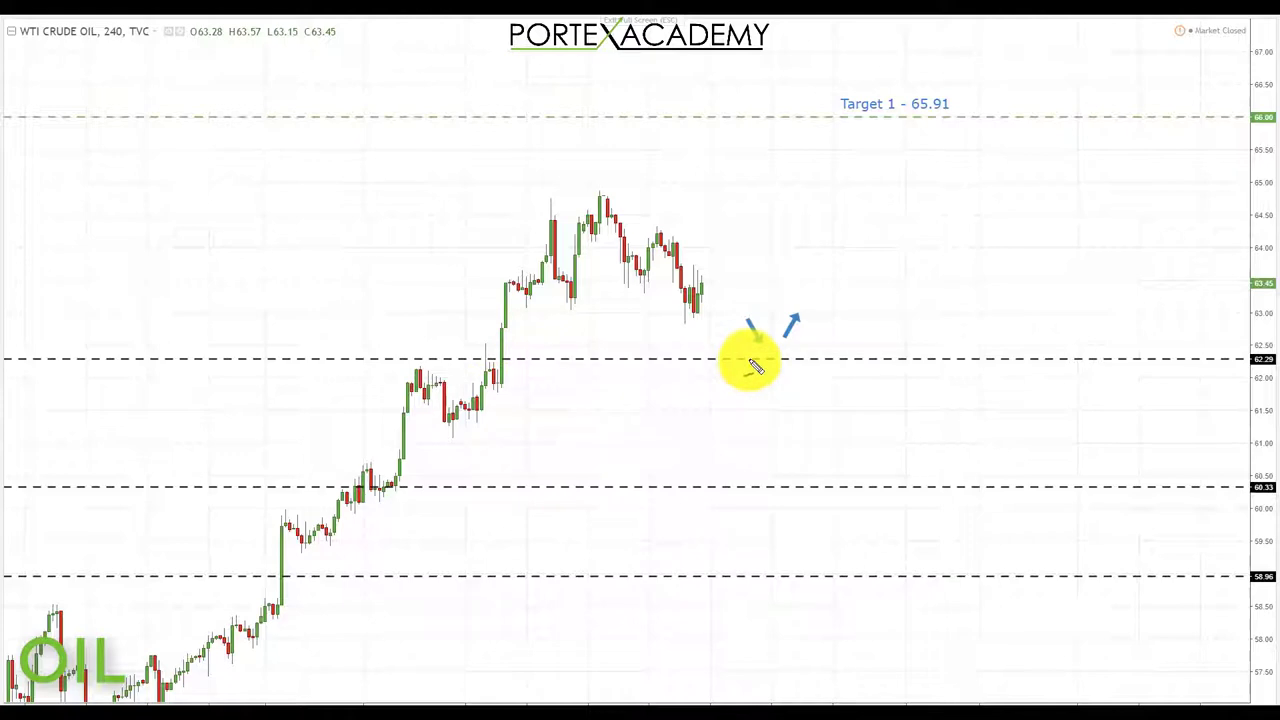
# - On the WTI crude oil chart, highlight and circle the 62.29 support and draw the pullback and rally toward Target 1
pyautogui.moveTo(416, 362); pyautogui.dragTo(567, 362)
pyautogui.moveTo(663, 360); pyautogui.dragTo(724, 360)
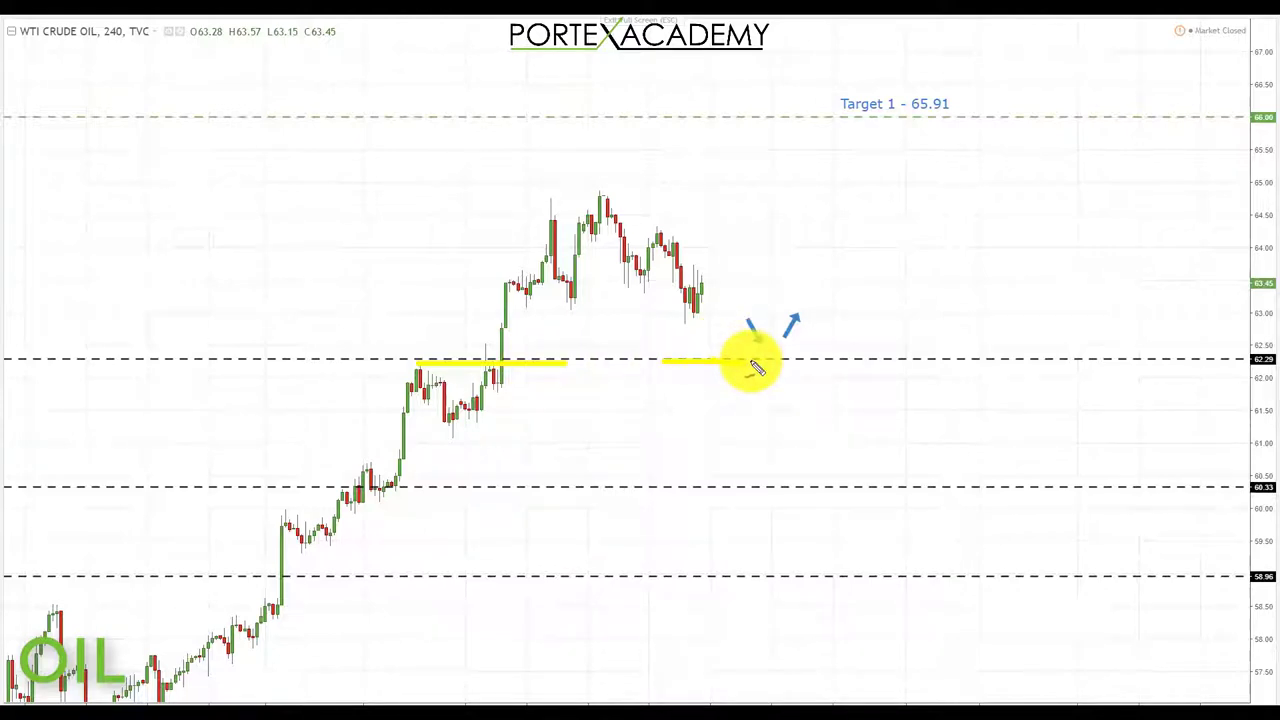
pyautogui.moveTo(740, 355)
pyautogui.mouseDown()
pyautogui.moveTo(663, 357)
pyautogui.moveTo(706, 380)
pyautogui.moveTo(749, 354)
pyautogui.mouseUp()
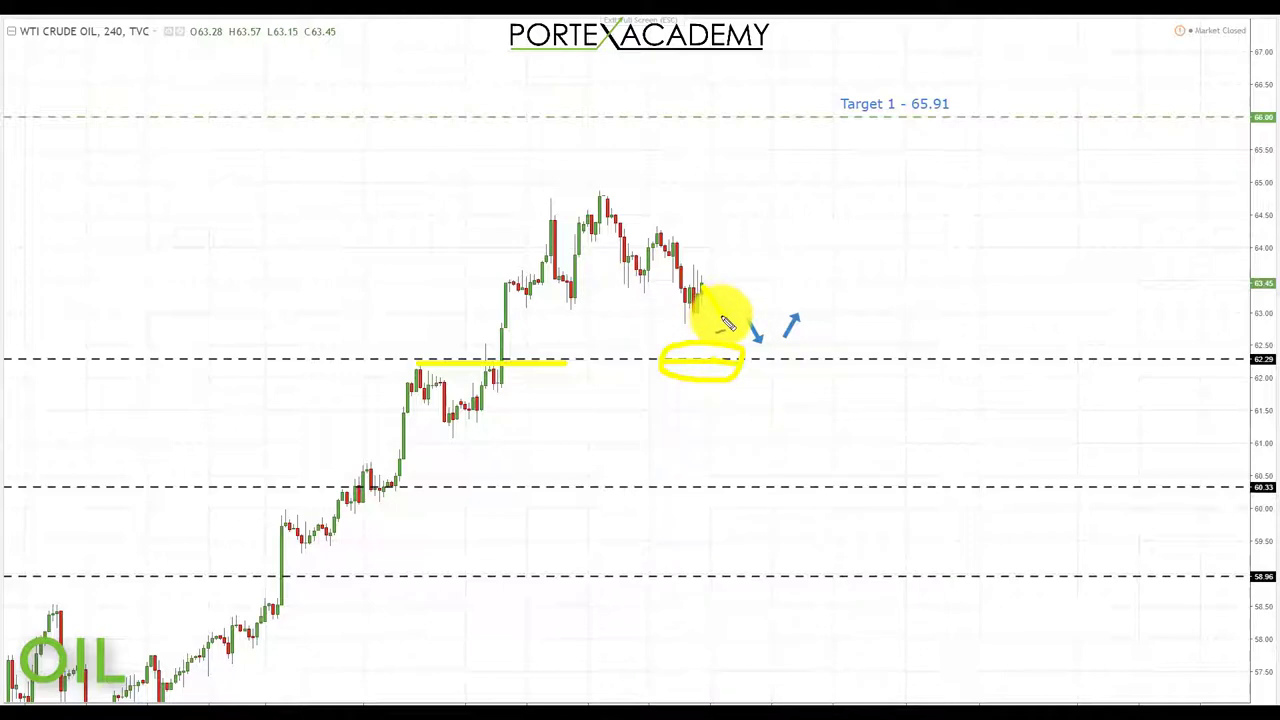
pyautogui.moveTo(703, 288)
pyautogui.mouseDown()
pyautogui.moveTo(778, 268)
pyautogui.moveTo(855, 155)
pyautogui.moveTo(838, 150)
pyautogui.mouseUp()
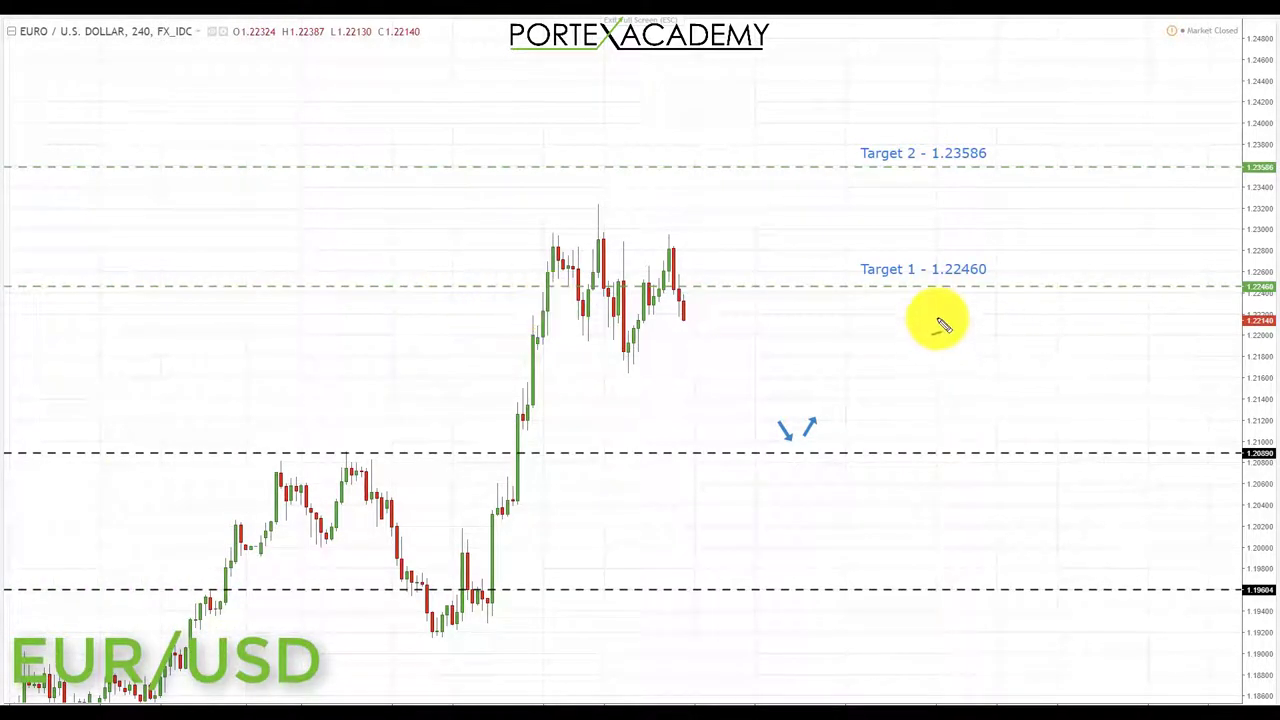
# - On the EUR/USD chart, mark the Target 1 price 1.22460, the consolidation around it and the former highs near 1.20890
pyautogui.moveTo(932, 283); pyautogui.dragTo(986, 284)
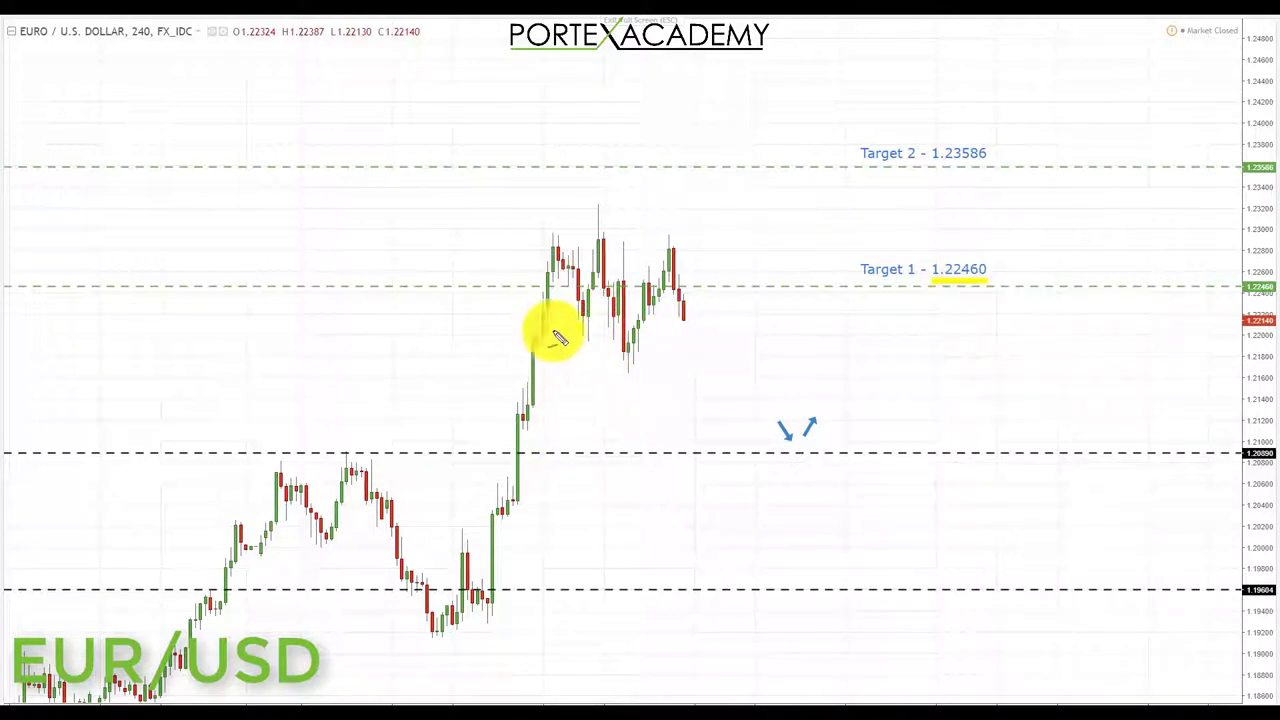
pyautogui.moveTo(551, 255)
pyautogui.mouseDown()
pyautogui.moveTo(619, 298)
pyautogui.moveTo(663, 274)
pyautogui.mouseUp()
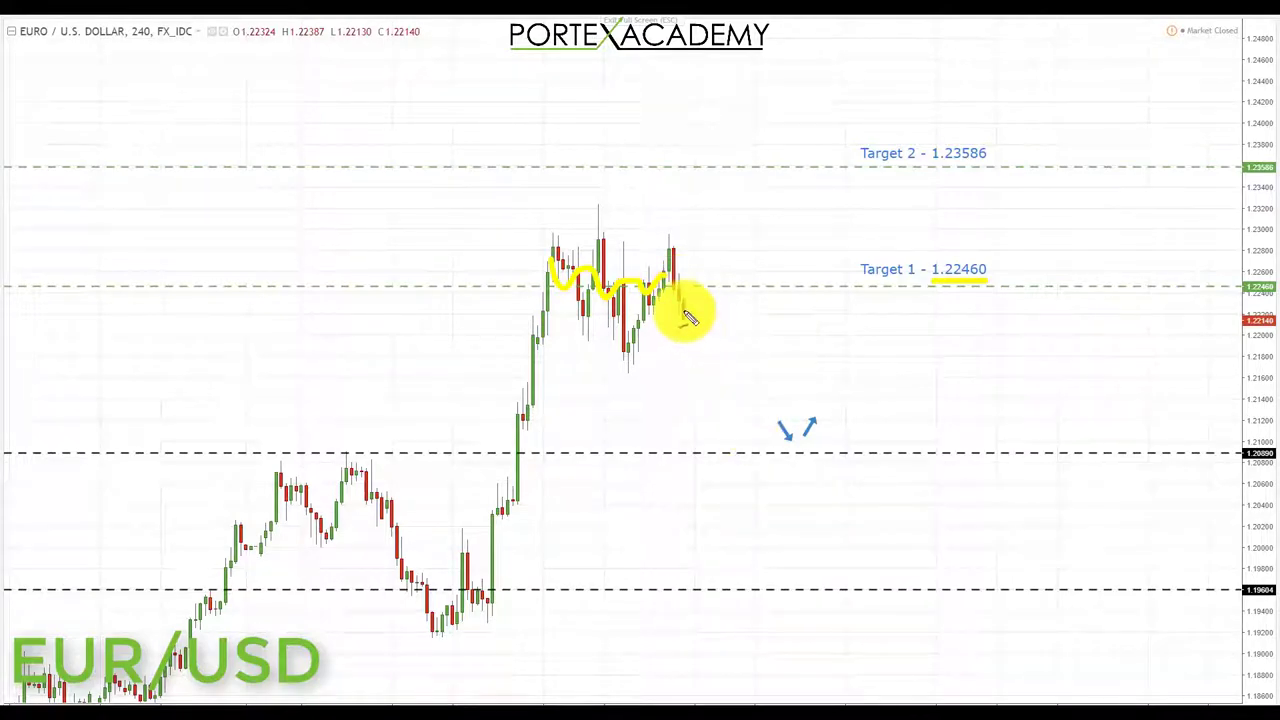
pyautogui.moveTo(380, 458); pyautogui.dragTo(524, 458)
# - Draw the EUR/USD pullback to a circled zone at 1.20890 and the projected rally up to Target 1 and toward Target 2
pyautogui.moveTo(690, 340); pyautogui.dragTo(733, 442)
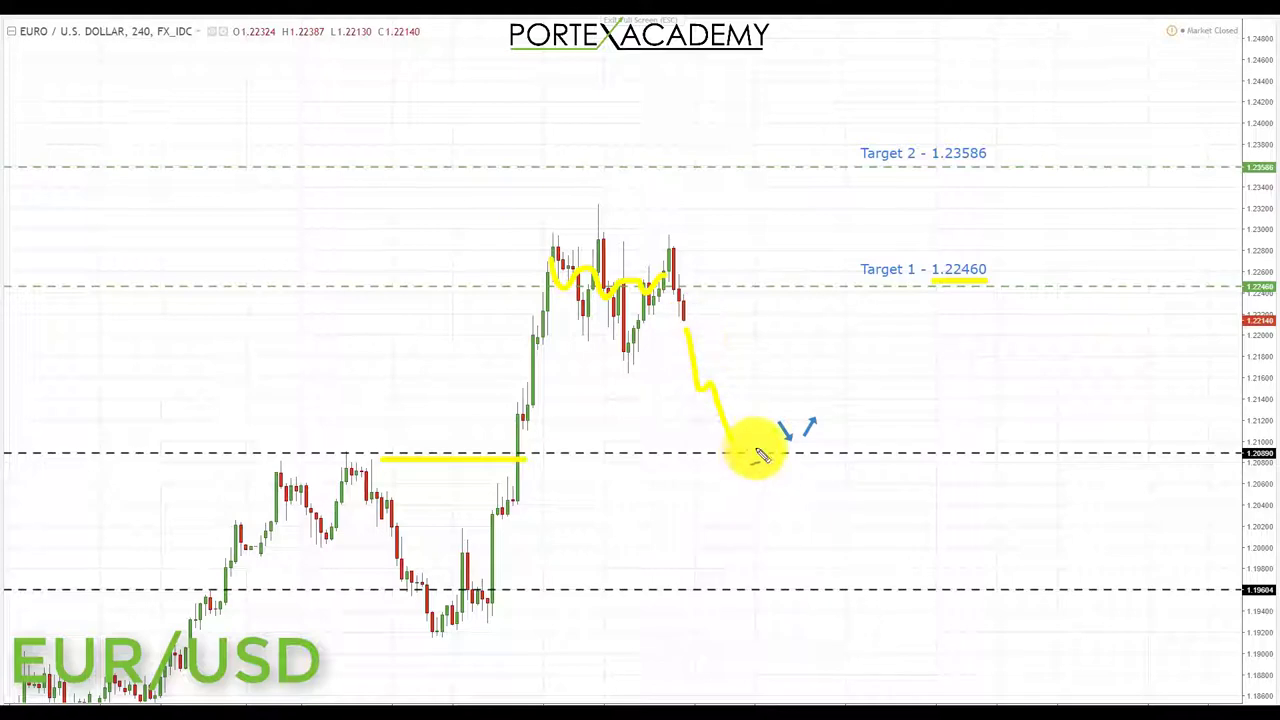
pyautogui.moveTo(757, 429)
pyautogui.mouseDown()
pyautogui.moveTo(700, 437)
pyautogui.moveTo(749, 457)
pyautogui.moveTo(778, 325)
pyautogui.moveTo(803, 317)
pyautogui.mouseUp()
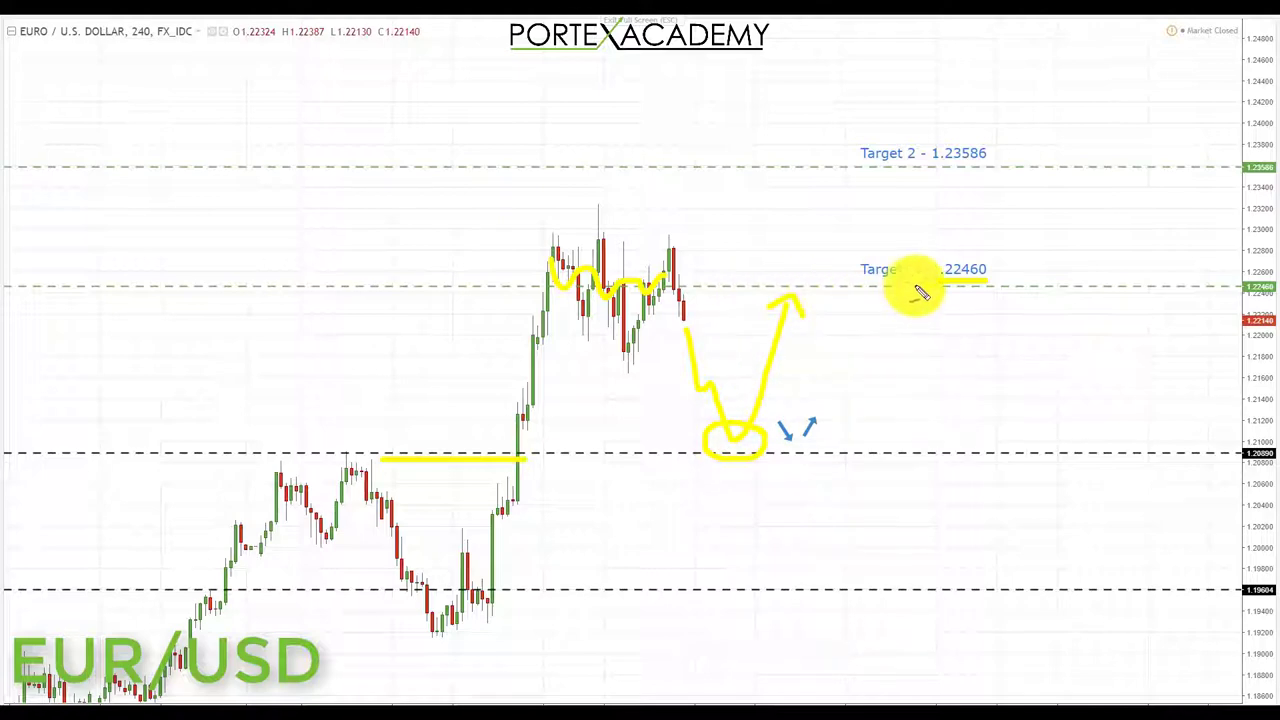
pyautogui.moveTo(940, 285); pyautogui.dragTo(932, 283)
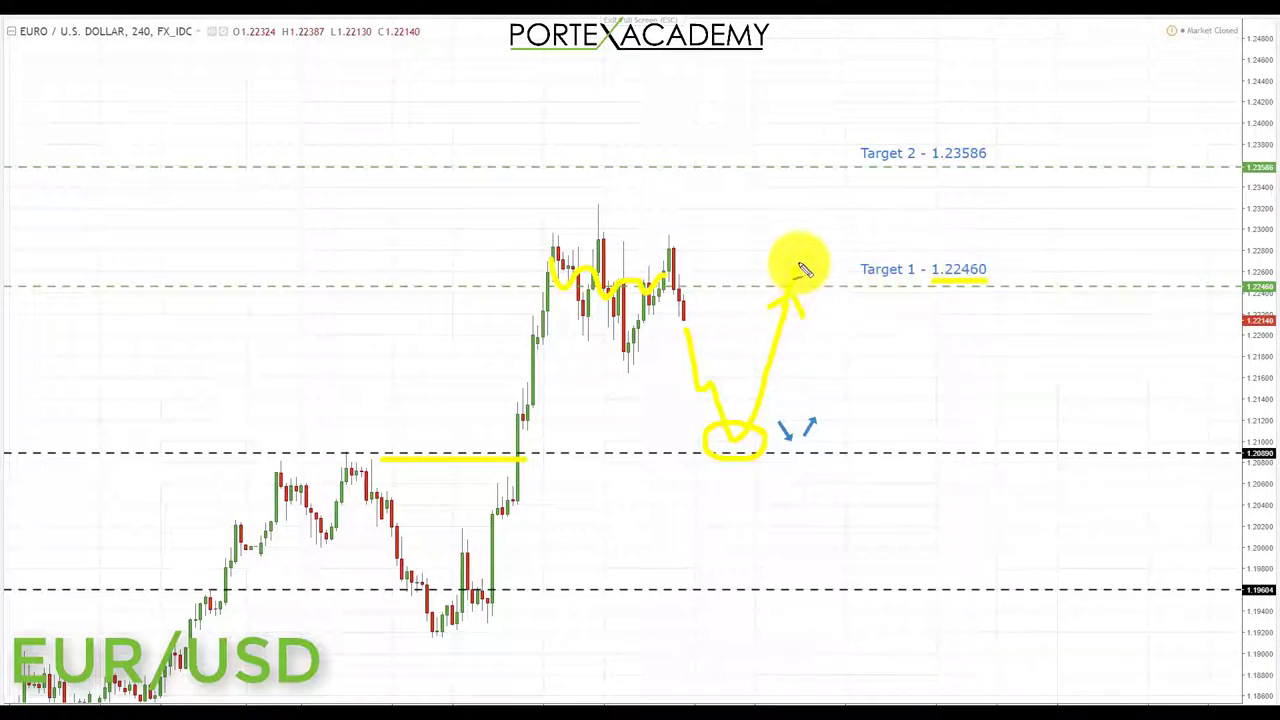
pyautogui.moveTo(822, 268)
pyautogui.mouseDown()
pyautogui.moveTo(849, 194)
pyautogui.moveTo(1010, 176)
pyautogui.mouseUp()
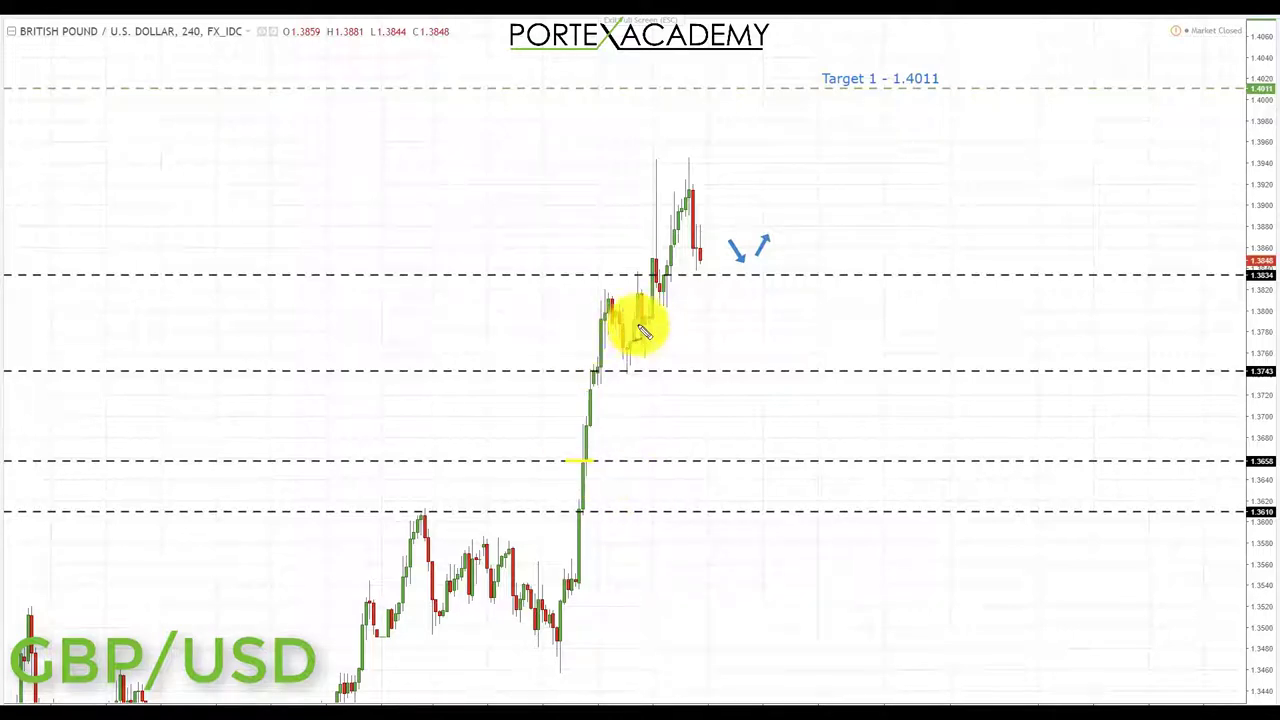
# - On the GBP/USD chart, highlight the 1.3834 and 1.3743 levels and sketch the bounce from 1.3834 toward Target 1
pyautogui.moveTo(614, 276); pyautogui.dragTo(669, 278)
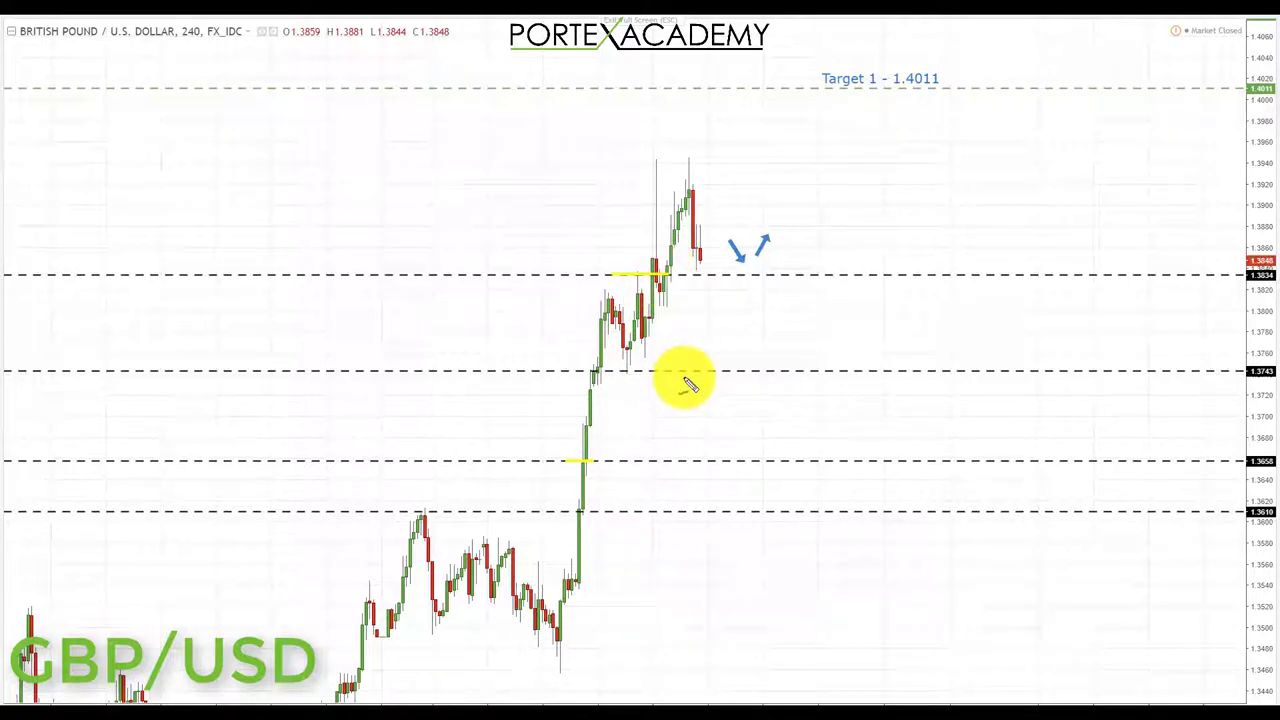
pyautogui.moveTo(548, 373)
pyautogui.mouseDown()
pyautogui.moveTo(705, 371)
pyautogui.moveTo(529, 371)
pyautogui.mouseUp()
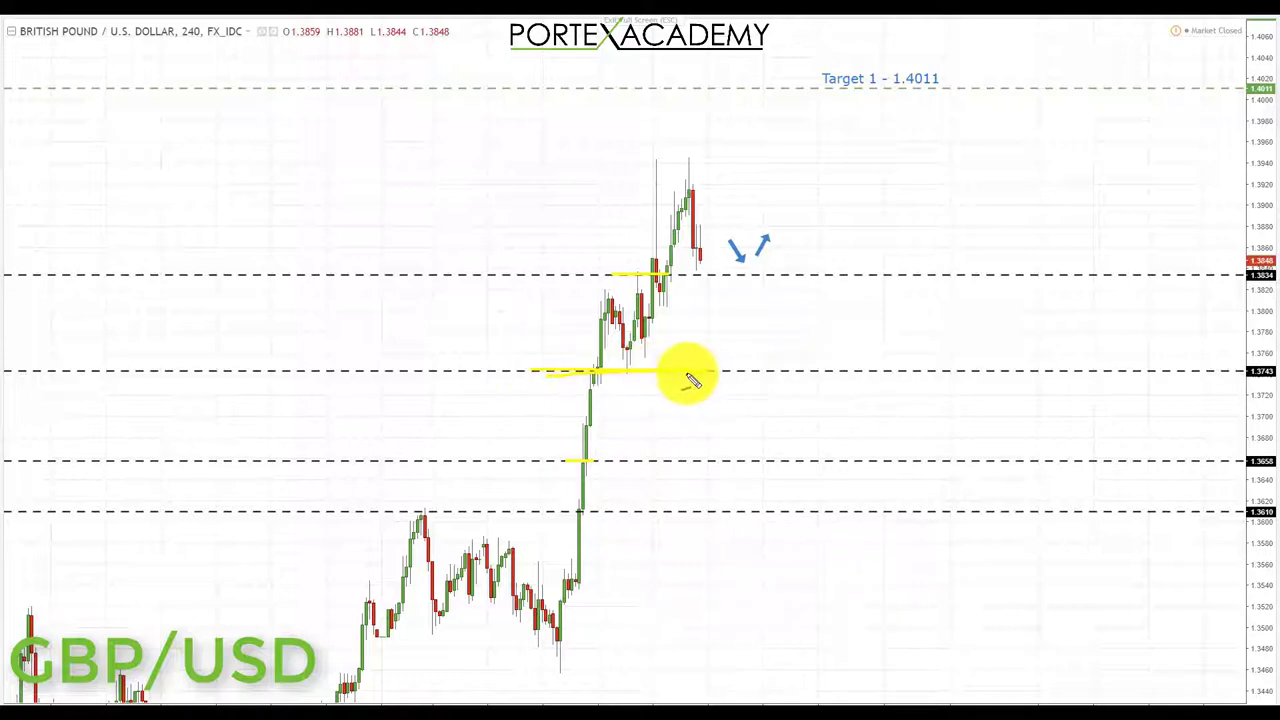
pyautogui.moveTo(620, 450); pyautogui.dragTo(662, 271)
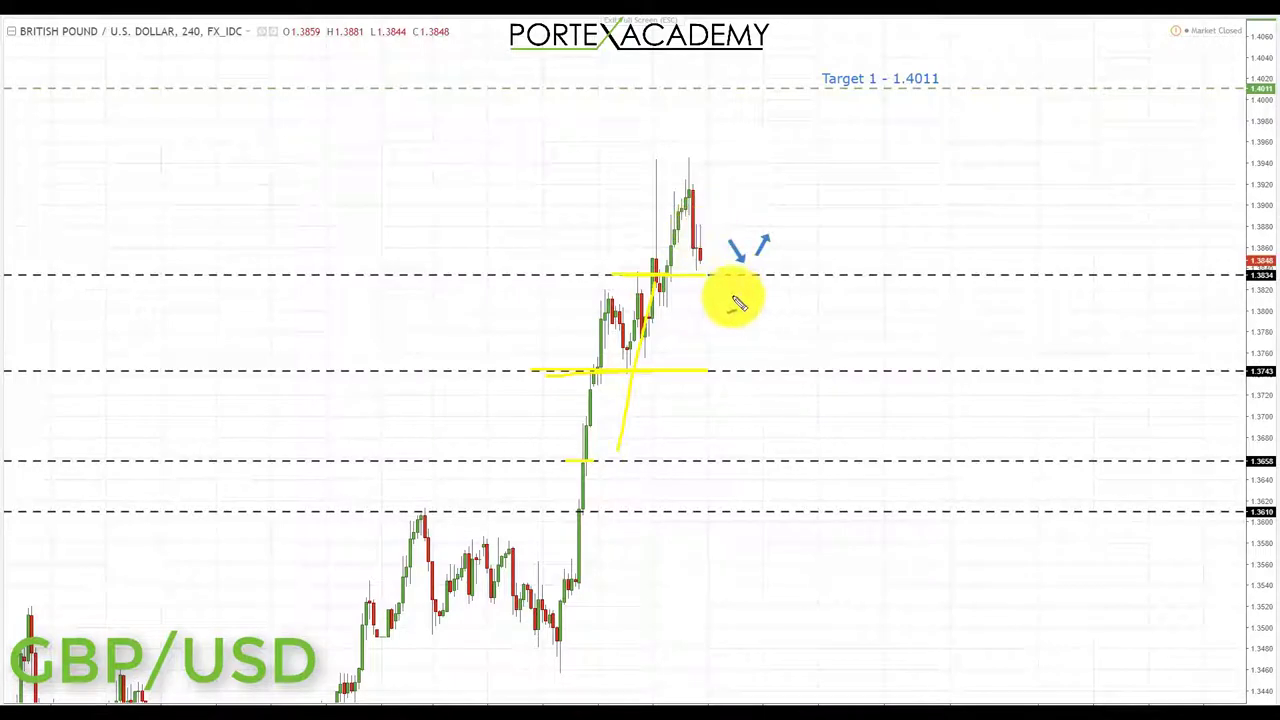
pyautogui.moveTo(666, 287); pyautogui.dragTo(740, 286)
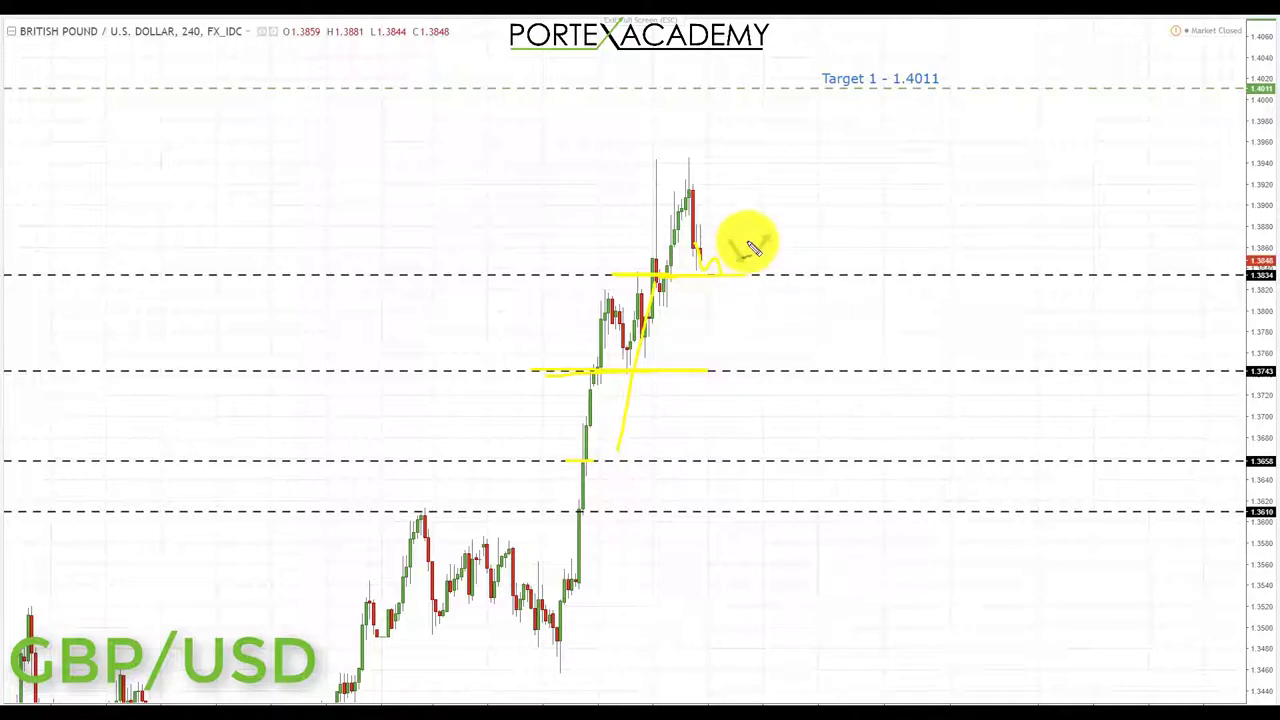
pyautogui.moveTo(716, 283)
pyautogui.mouseDown()
pyautogui.moveTo(743, 263)
pyautogui.moveTo(800, 143)
pyautogui.moveTo(822, 116)
pyautogui.moveTo(834, 126)
pyautogui.mouseUp()
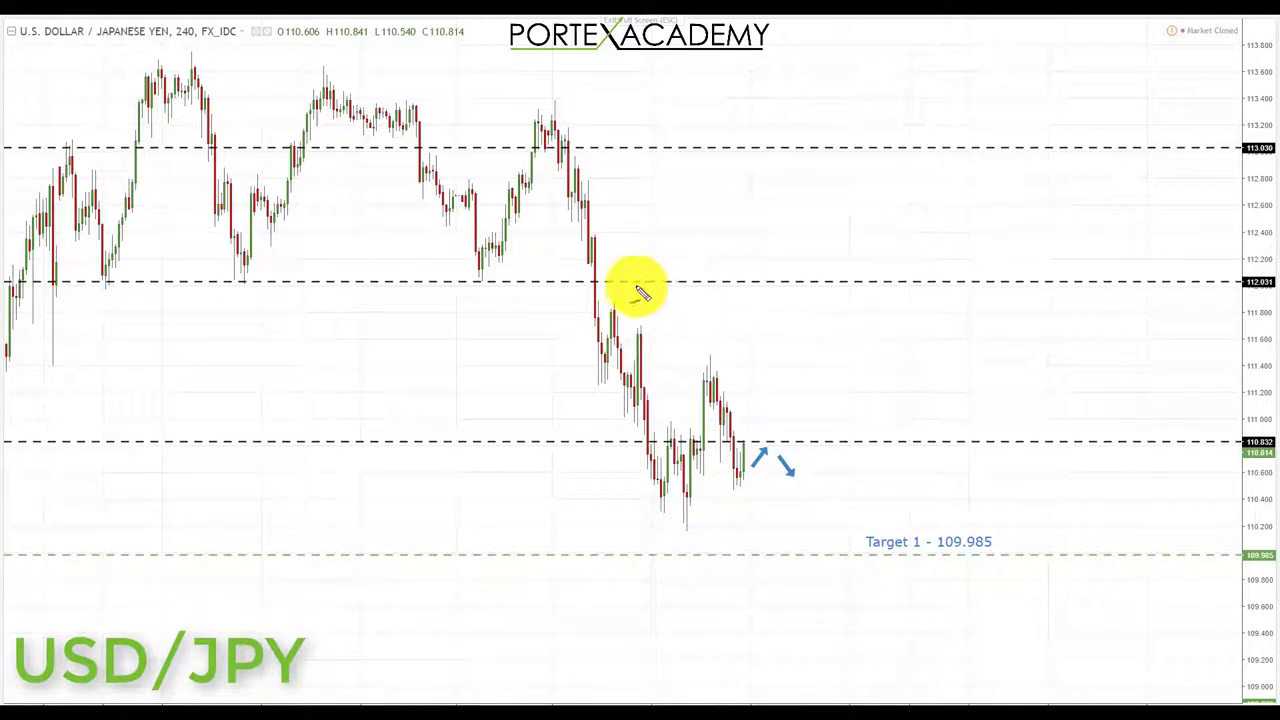
# - On the USD/JPY chart, highlight the 112.031 and 110.832 levels and draw the projected fall from 110.832 to Target 1
pyautogui.moveTo(582, 281); pyautogui.dragTo(630, 281)
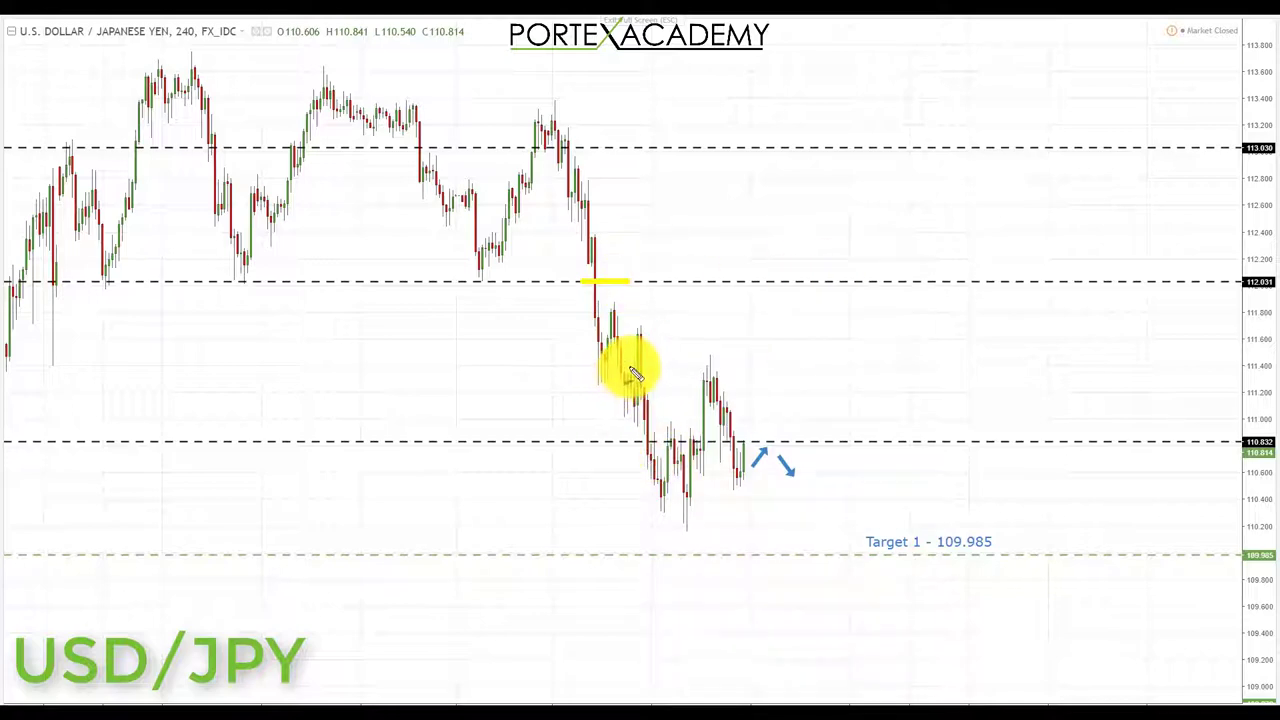
pyautogui.moveTo(608, 441); pyautogui.dragTo(695, 441)
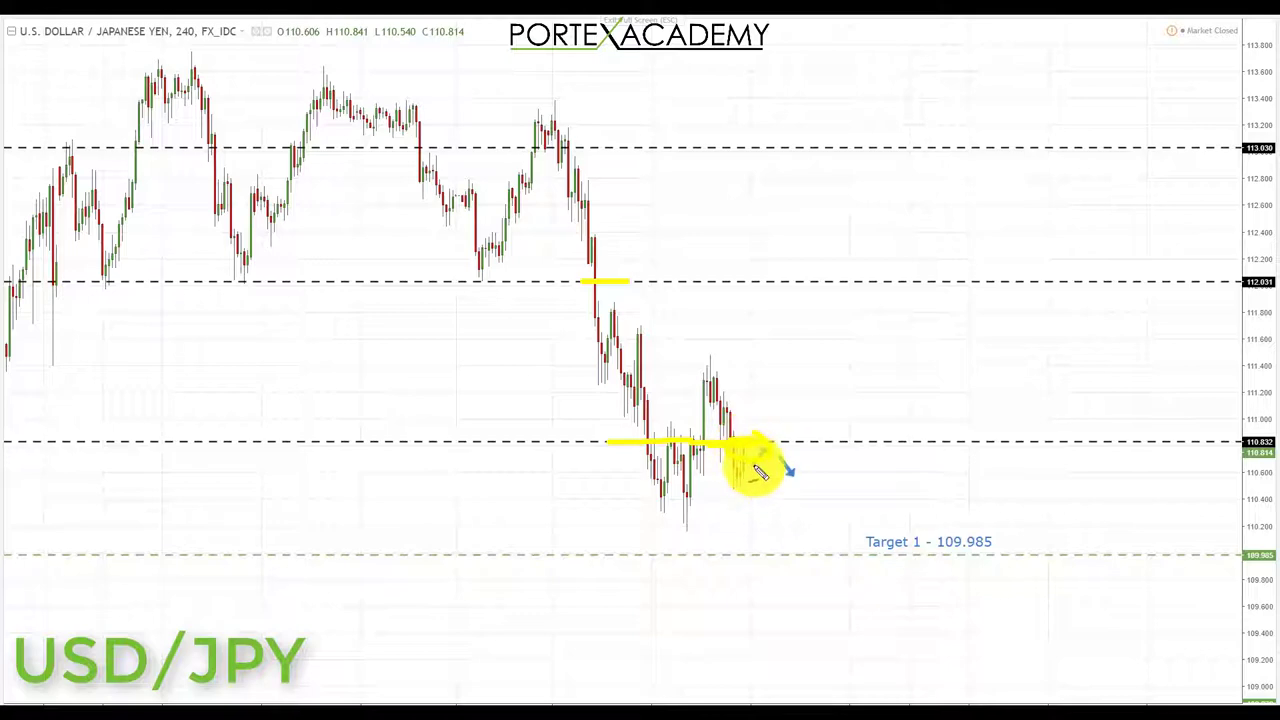
pyautogui.moveTo(755, 455)
pyautogui.mouseDown()
pyautogui.moveTo(808, 558)
pyautogui.moveTo(808, 530)
pyautogui.mouseUp()
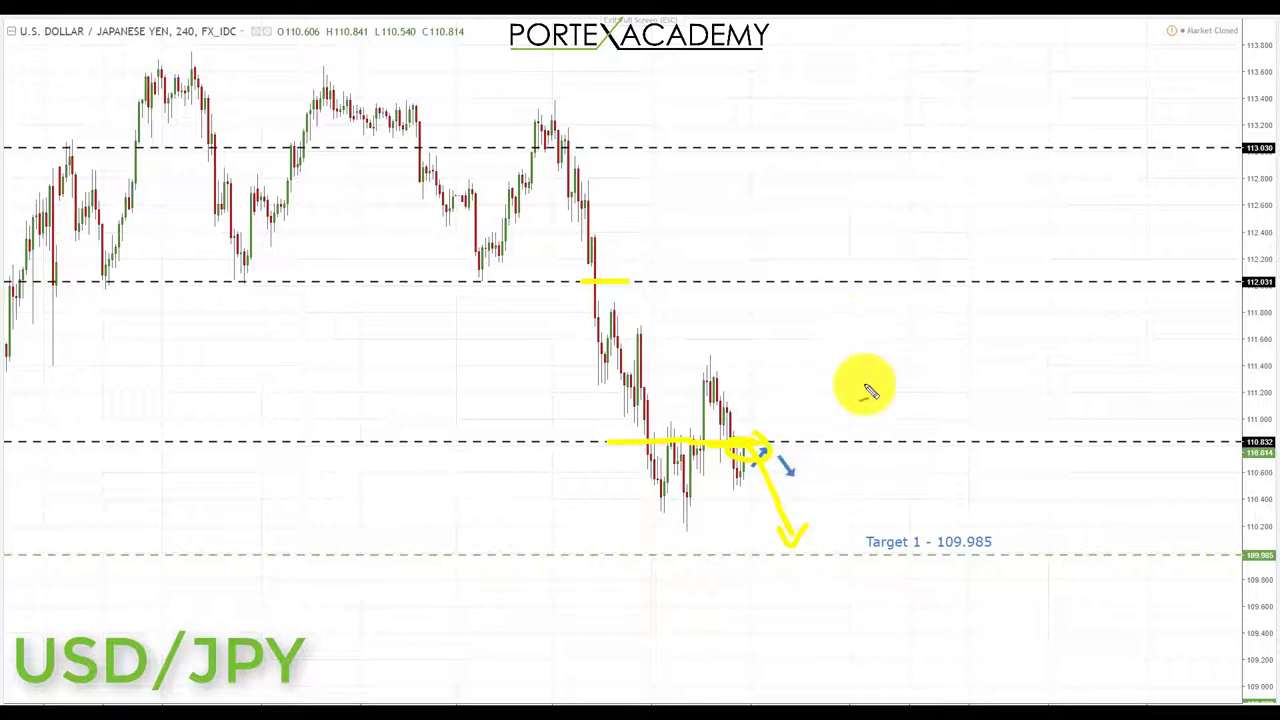
pyautogui.moveTo(806, 390); pyautogui.dragTo(848, 334)
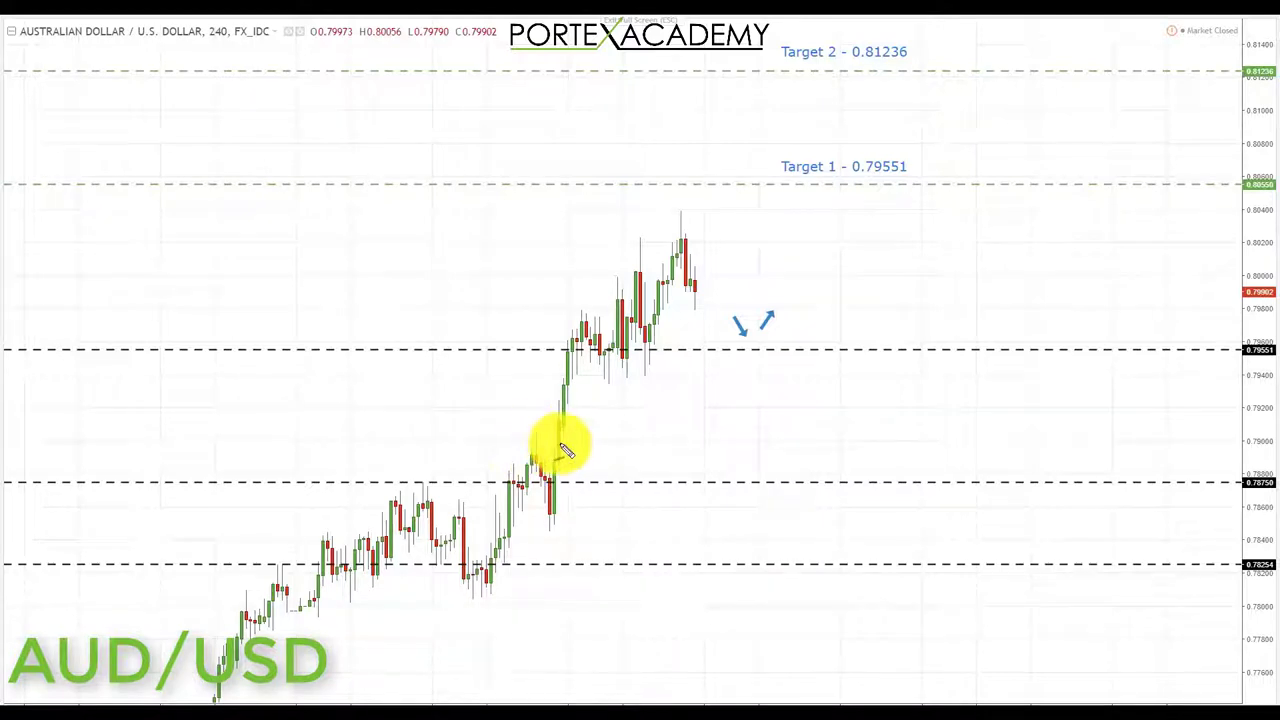
# - On the AUD/USD chart, highlight the base of the rally near 0.7900, the break of 0.79551 and its circled retest
pyautogui.moveTo(548, 442); pyautogui.dragTo(584, 442)
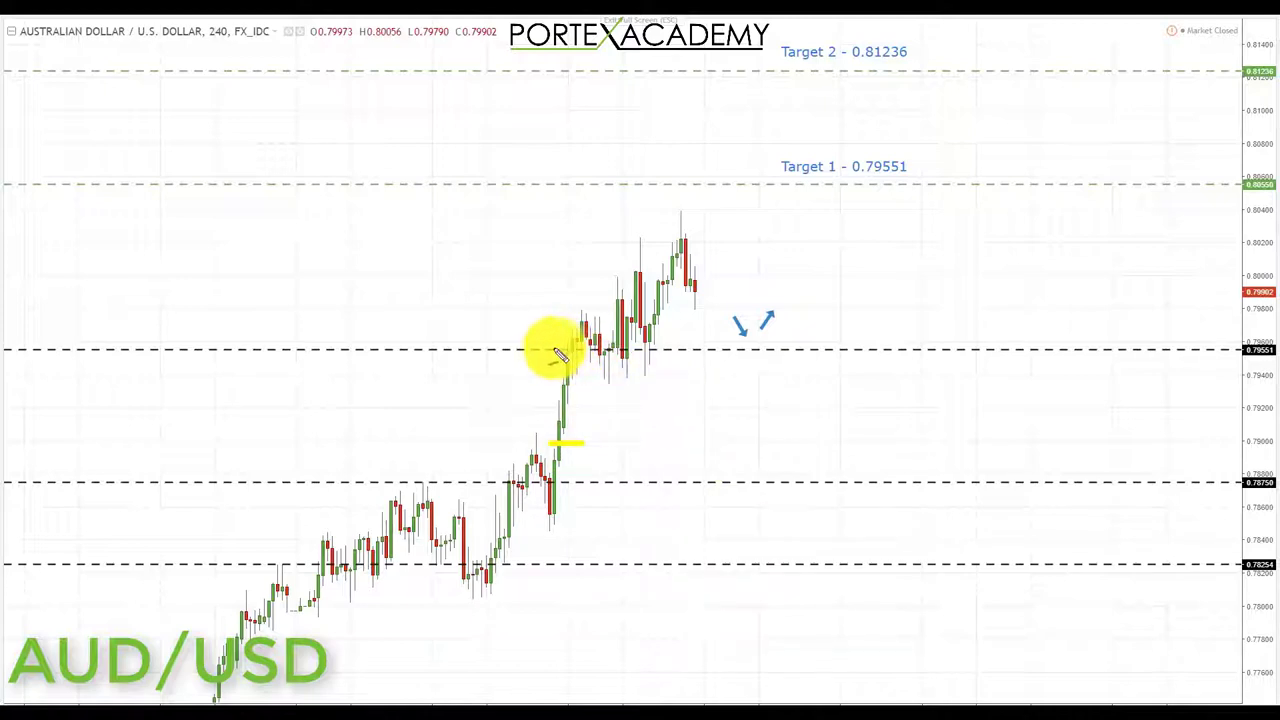
pyautogui.moveTo(568, 351)
pyautogui.mouseDown()
pyautogui.moveTo(622, 350)
pyautogui.moveTo(566, 350)
pyautogui.mouseUp()
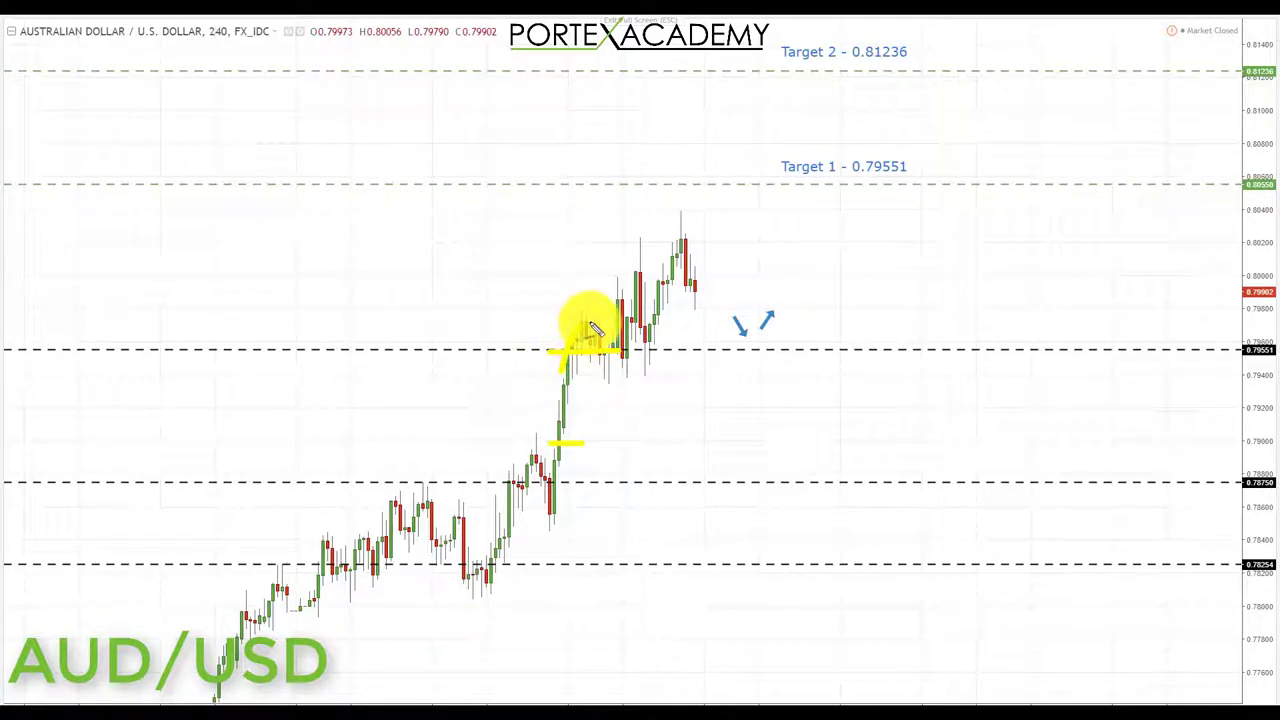
pyautogui.moveTo(590, 341)
pyautogui.mouseDown()
pyautogui.moveTo(600, 349)
pyautogui.moveTo(551, 354)
pyautogui.moveTo(648, 362)
pyautogui.mouseUp()
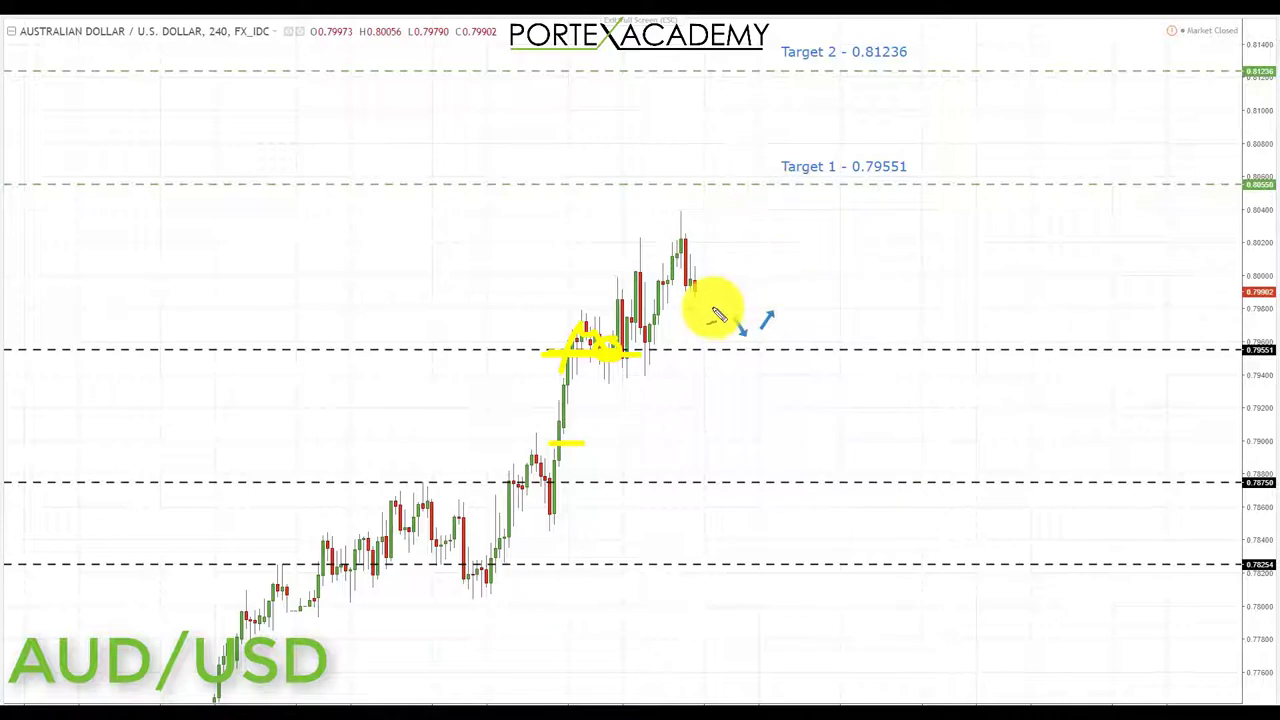
# - Draw the AUD/USD pullback to 0.79551 and the rally arrow to Target 1, point out the earlier swing high and underline Target 1's price
pyautogui.moveTo(700, 298); pyautogui.dragTo(731, 343)
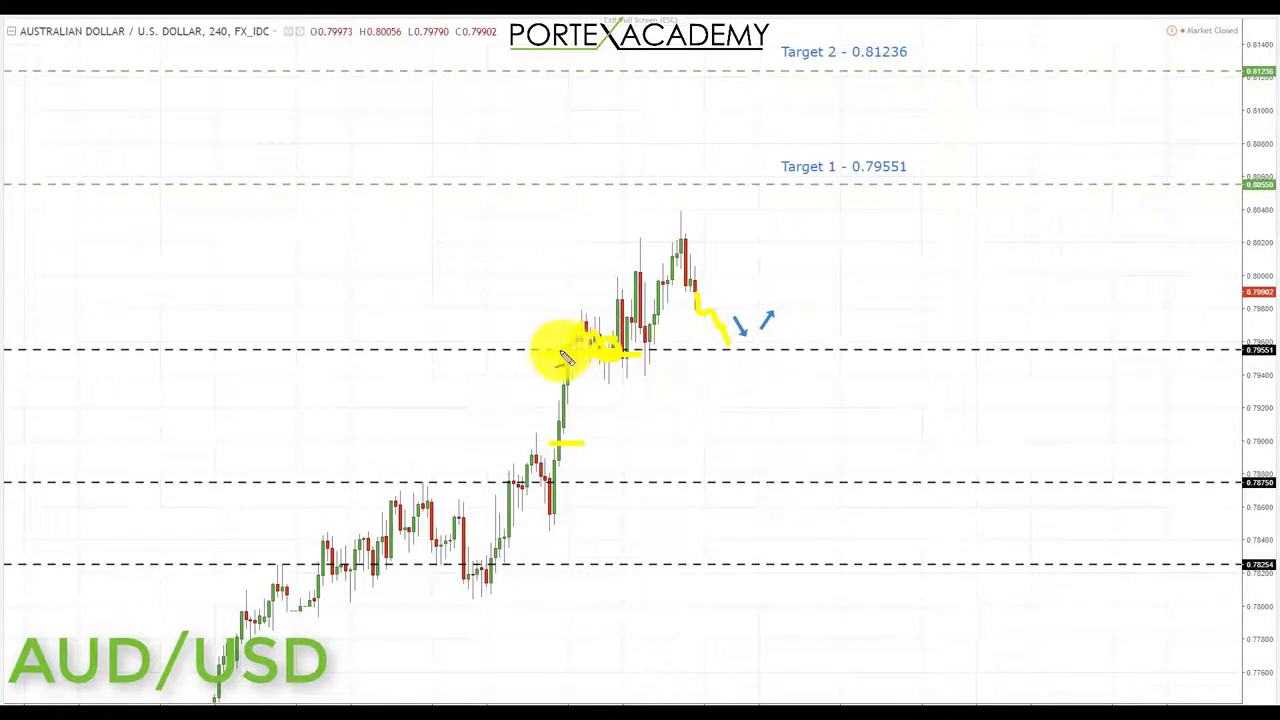
pyautogui.moveTo(681, 350); pyautogui.dragTo(757, 349)
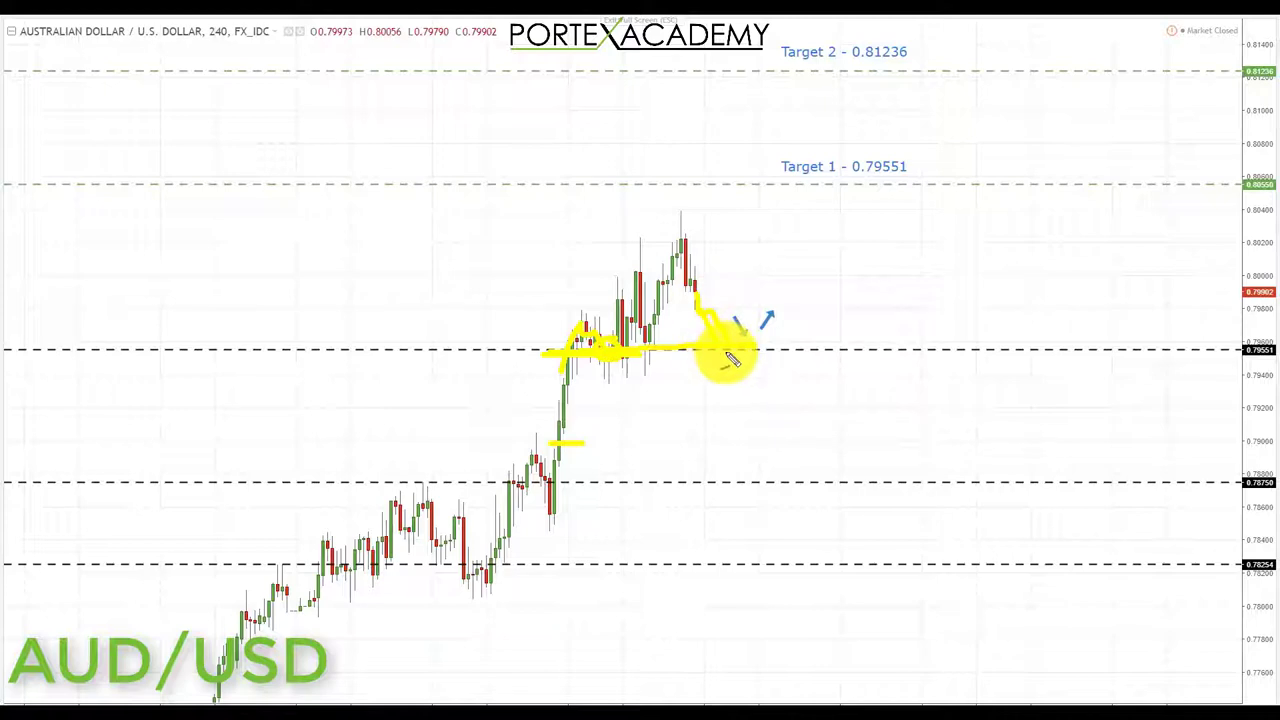
pyautogui.moveTo(565, 318); pyautogui.dragTo(552, 330)
pyautogui.moveTo(732, 350); pyautogui.dragTo(783, 215)
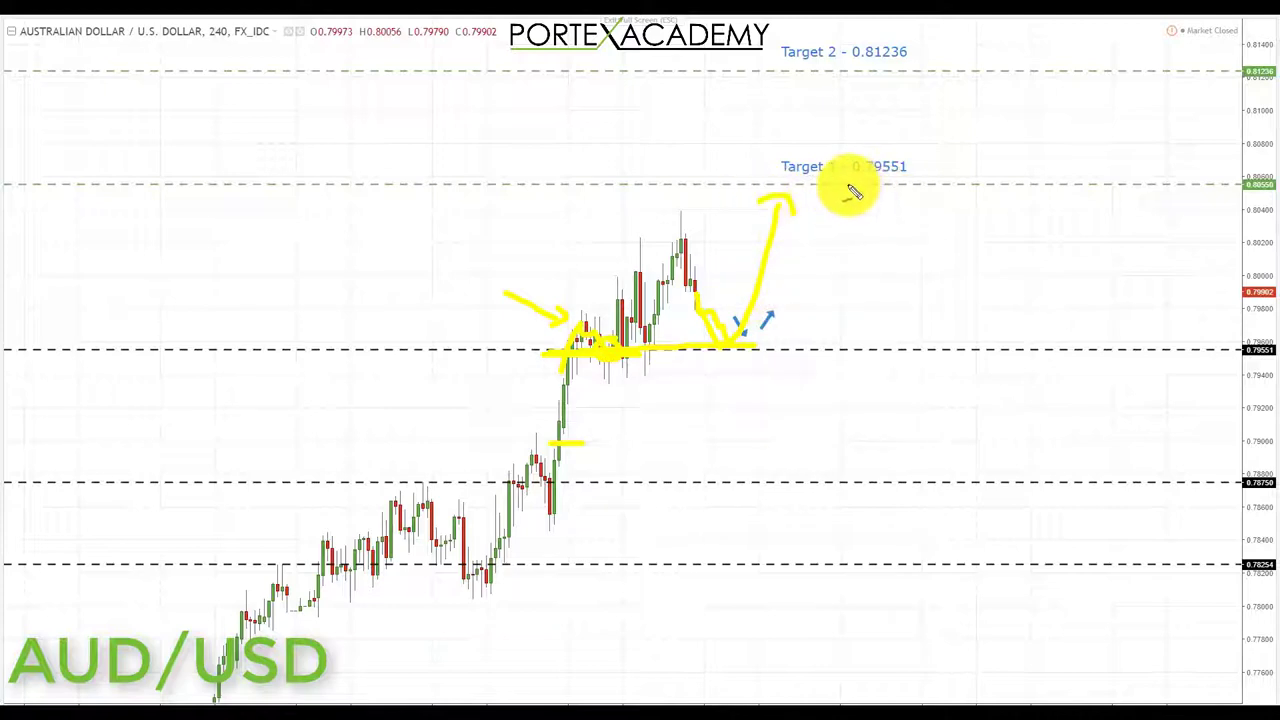
pyautogui.moveTo(848, 185); pyautogui.dragTo(914, 186)
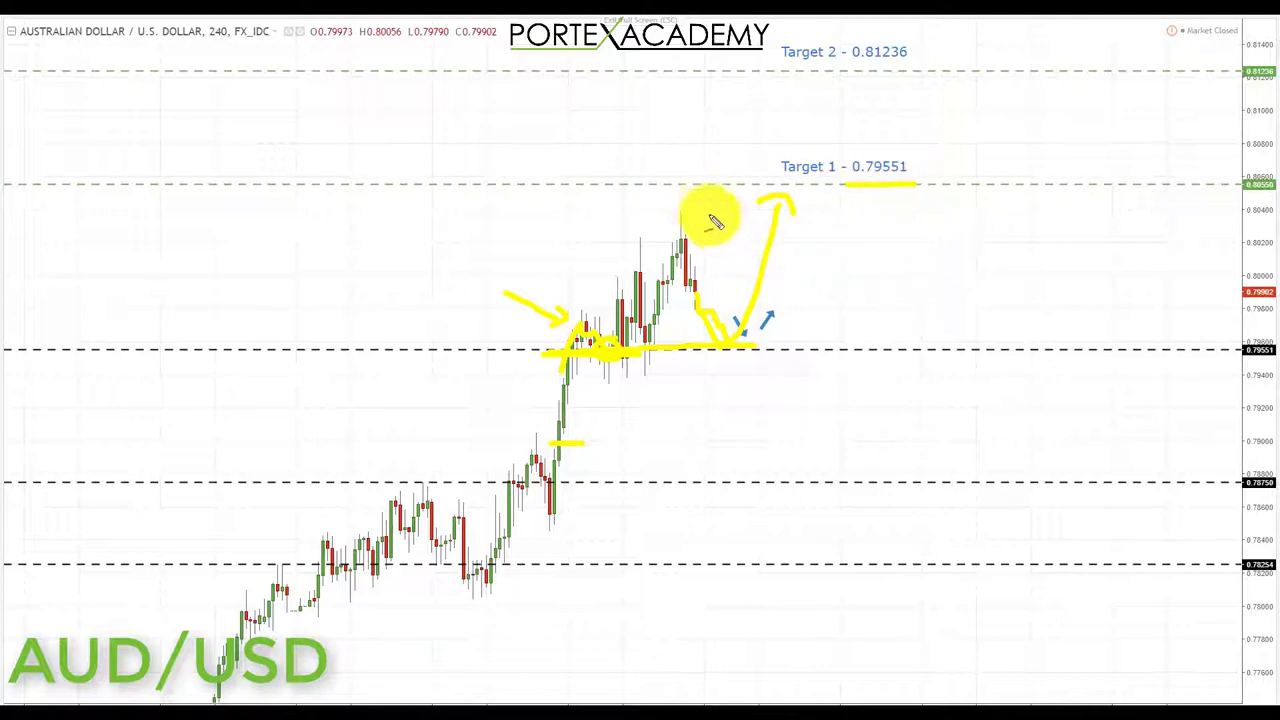
# - Sketch the AUD/USD continuation above Target 1, extend the arrow to the earlier swing high and underline Target 2's price
pyautogui.moveTo(694, 194)
pyautogui.mouseDown()
pyautogui.moveTo(735, 172)
pyautogui.moveTo(745, 143)
pyautogui.mouseUp()
pyautogui.moveTo(447, 280)
pyautogui.mouseDown()
pyautogui.moveTo(532, 318)
pyautogui.moveTo(568, 318)
pyautogui.mouseUp()
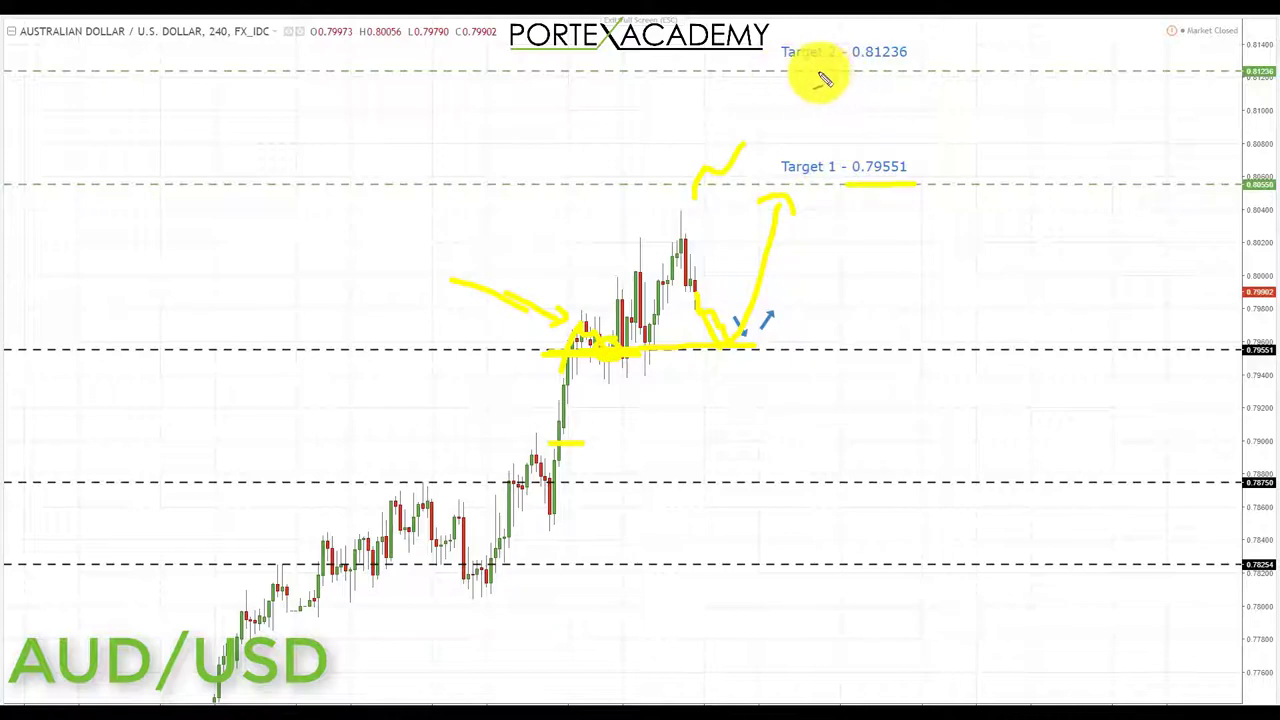
pyautogui.moveTo(838, 68); pyautogui.dragTo(915, 72)
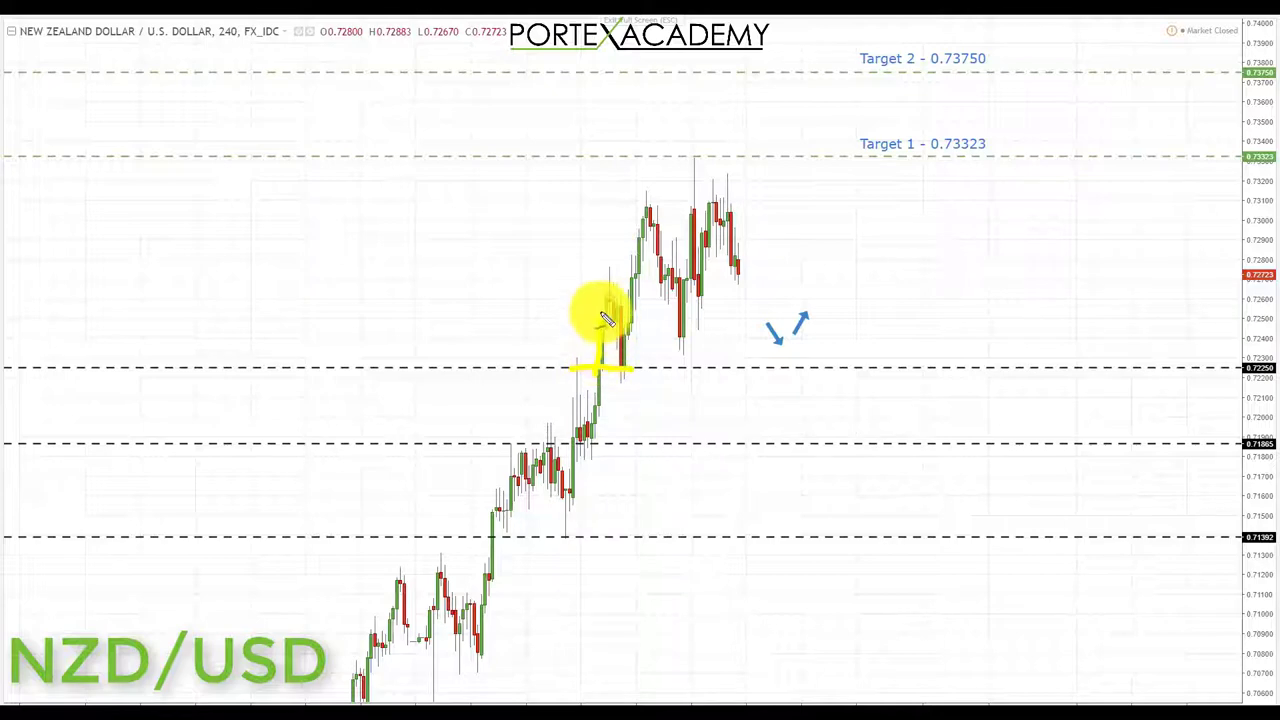
# - On the NZD/USD chart, circle the retest of 0.72250, mark the swing high at Target 1 and draw an arrow pointing to it
pyautogui.moveTo(615, 318); pyautogui.dragTo(622, 372)
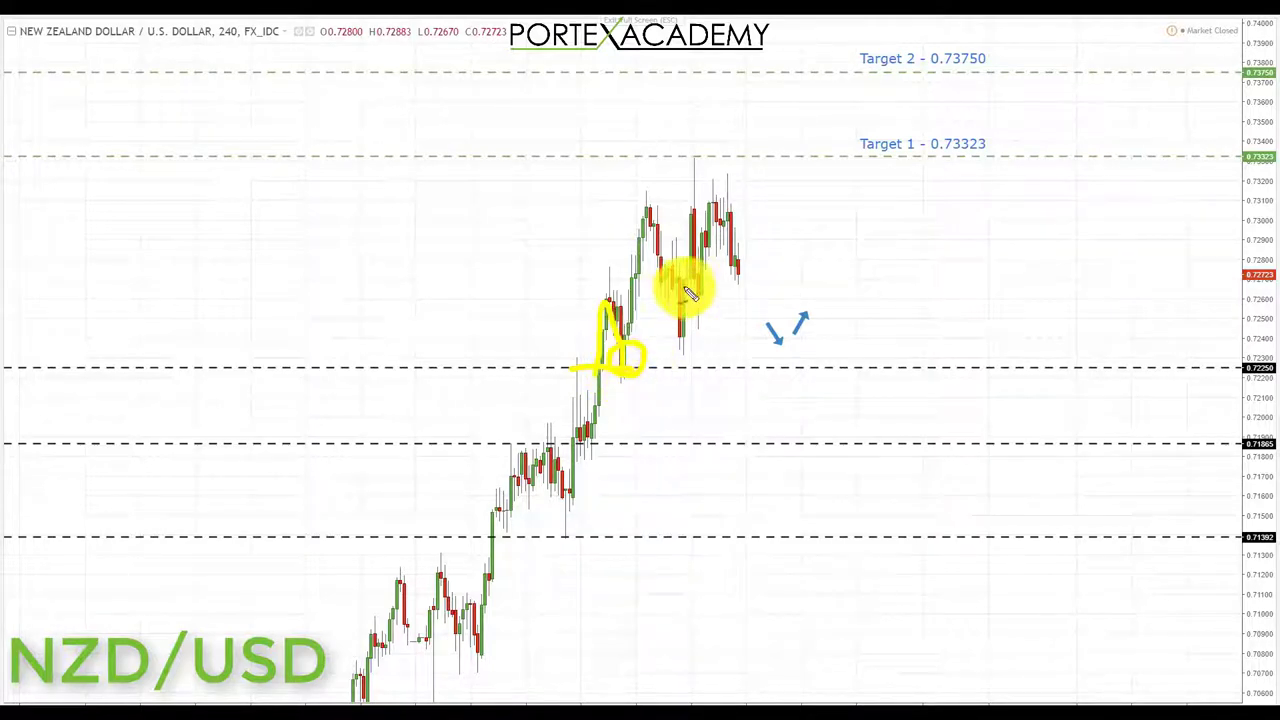
pyautogui.moveTo(680, 155); pyautogui.dragTo(728, 155)
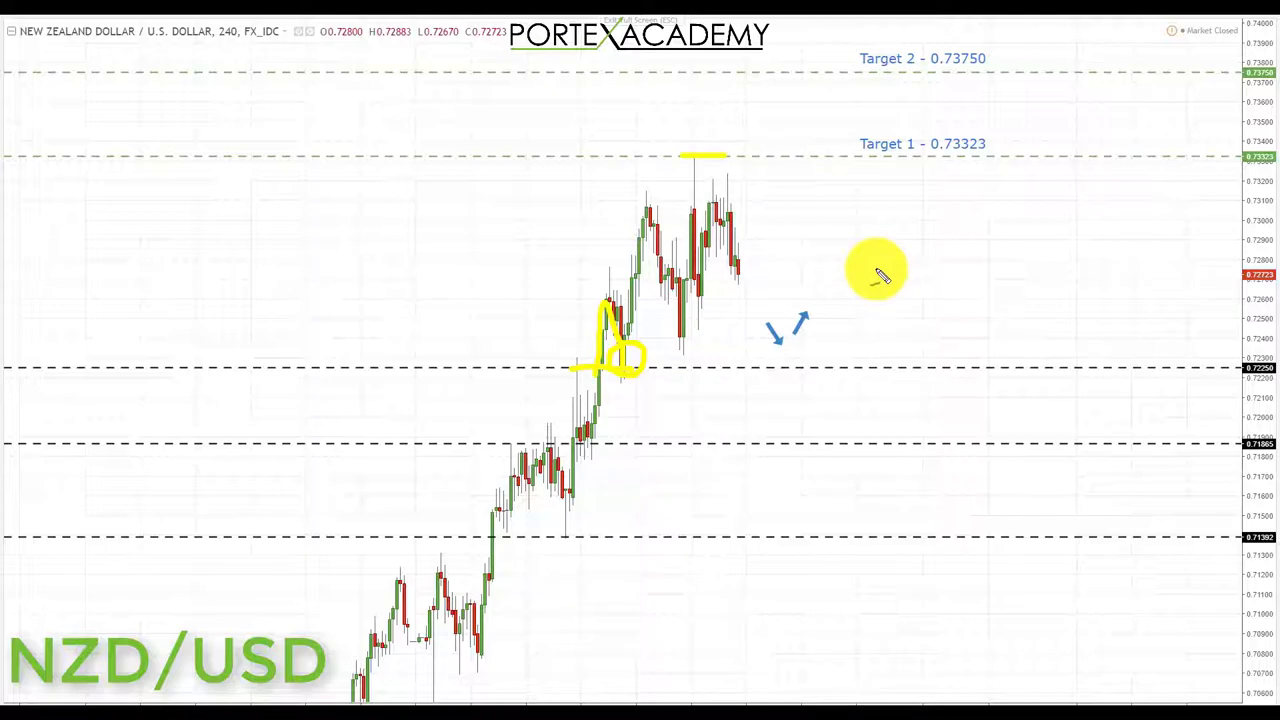
pyautogui.moveTo(646, 186)
pyautogui.mouseDown()
pyautogui.moveTo(626, 186)
pyautogui.moveTo(676, 180)
pyautogui.mouseUp()
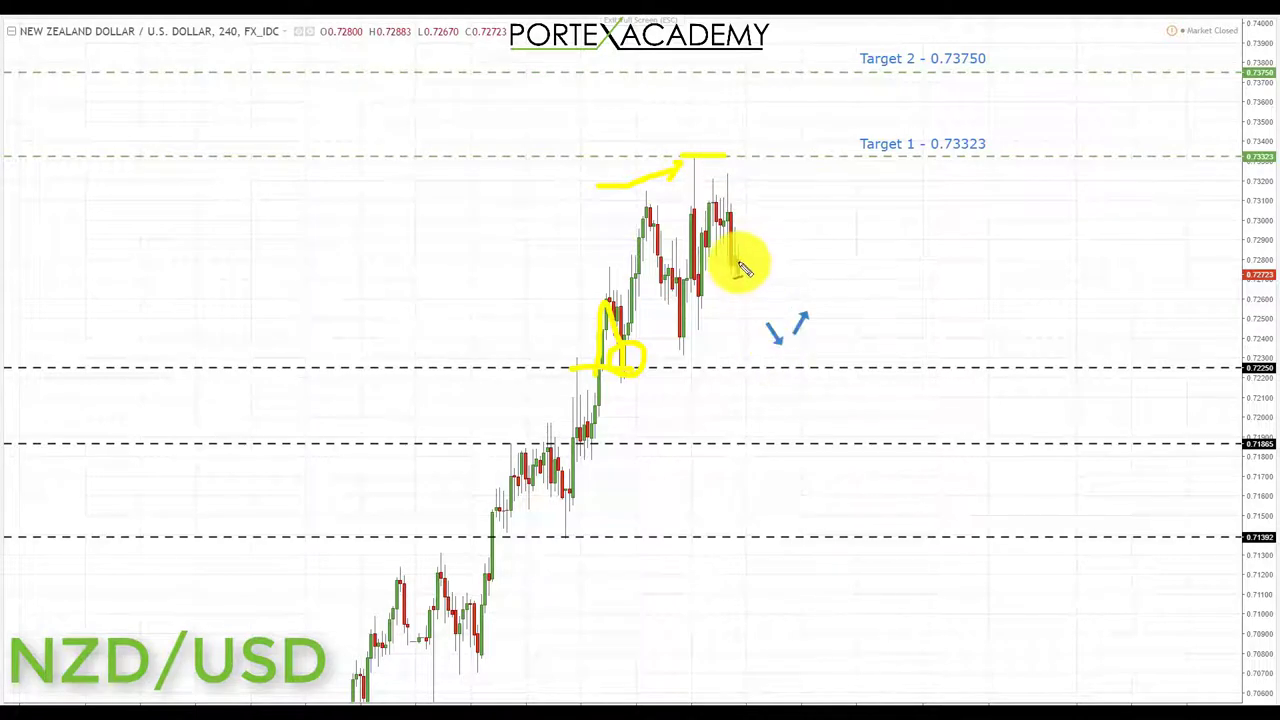
# - Draw the NZD/USD pullback to the highlighted, circled 0.72250 level and the rally through Target 1 to Target 2, underlining Target 2's price
pyautogui.moveTo(743, 268)
pyautogui.mouseDown()
pyautogui.moveTo(786, 366)
pyautogui.moveTo(832, 366)
pyautogui.mouseUp()
pyautogui.moveTo(482, 374); pyautogui.dragTo(623, 369)
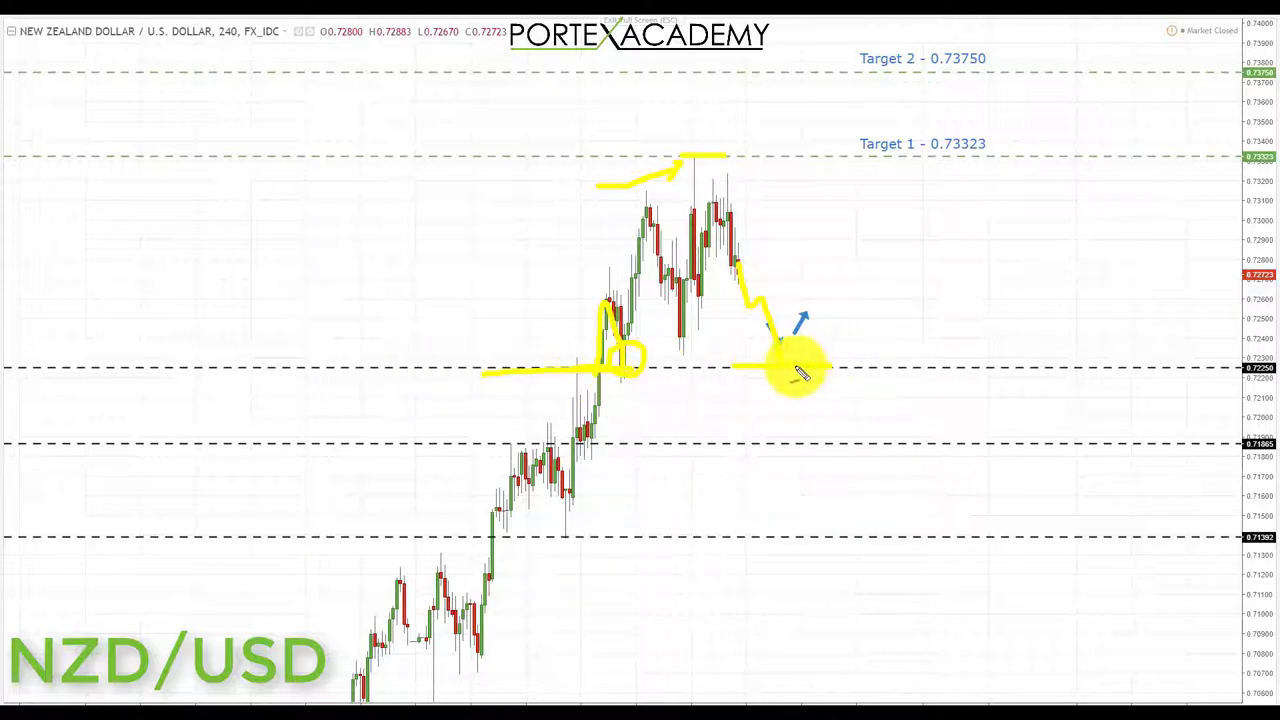
pyautogui.moveTo(797, 375)
pyautogui.mouseDown()
pyautogui.moveTo(815, 338)
pyautogui.moveTo(788, 336)
pyautogui.moveTo(770, 368)
pyautogui.moveTo(818, 366)
pyautogui.moveTo(899, 180)
pyautogui.mouseUp()
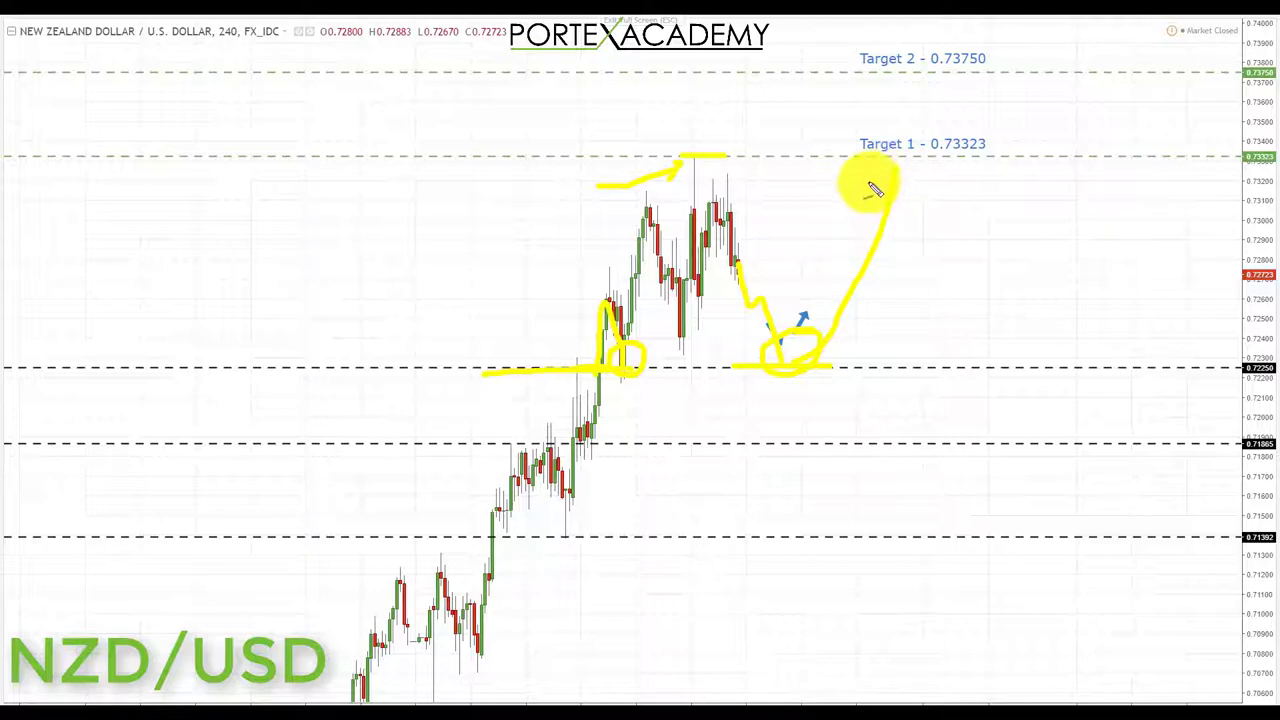
pyautogui.moveTo(873, 205); pyautogui.dragTo(915, 140)
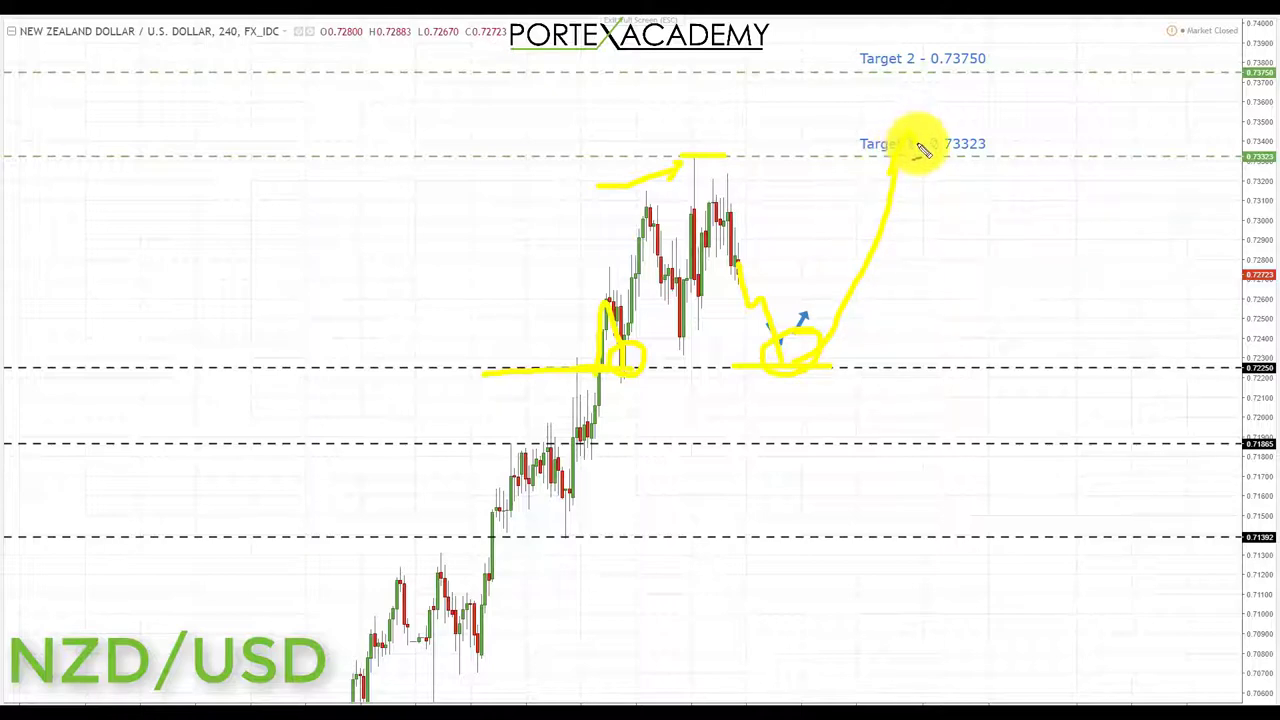
pyautogui.moveTo(936, 149)
pyautogui.mouseDown()
pyautogui.moveTo(966, 92)
pyautogui.moveTo(900, 76)
pyautogui.moveTo(993, 80)
pyautogui.mouseUp()
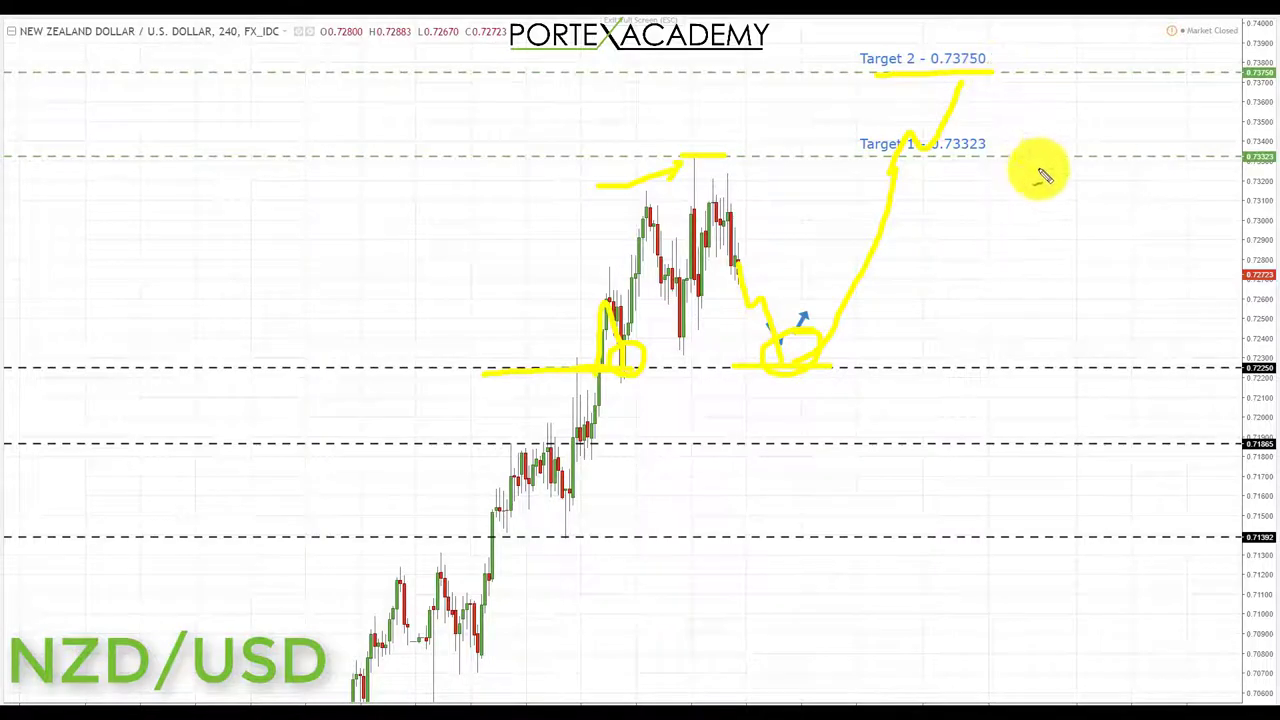
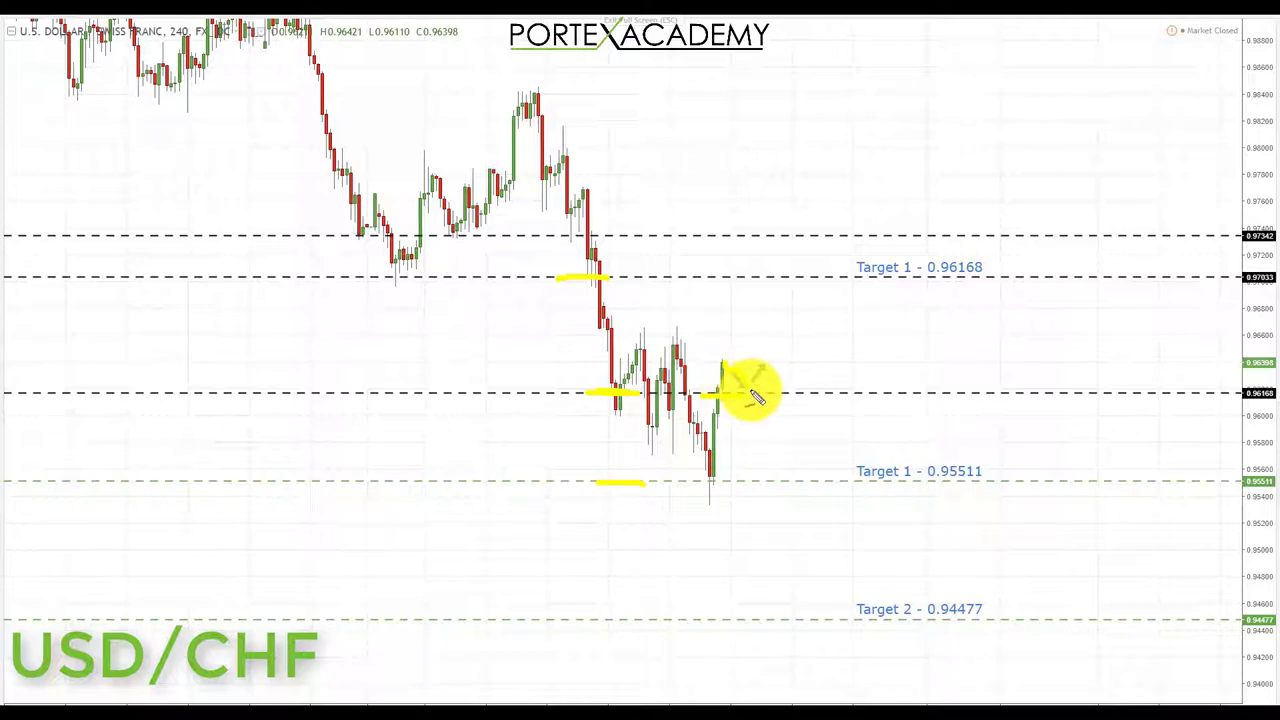
# - On the USD/CHF chart, draw the bounce from 0.96168 towards 0.97033 and the alternative fall through 0.95511 to Target 2, underlining Target 2's price
pyautogui.moveTo(700, 396); pyautogui.dragTo(746, 396)
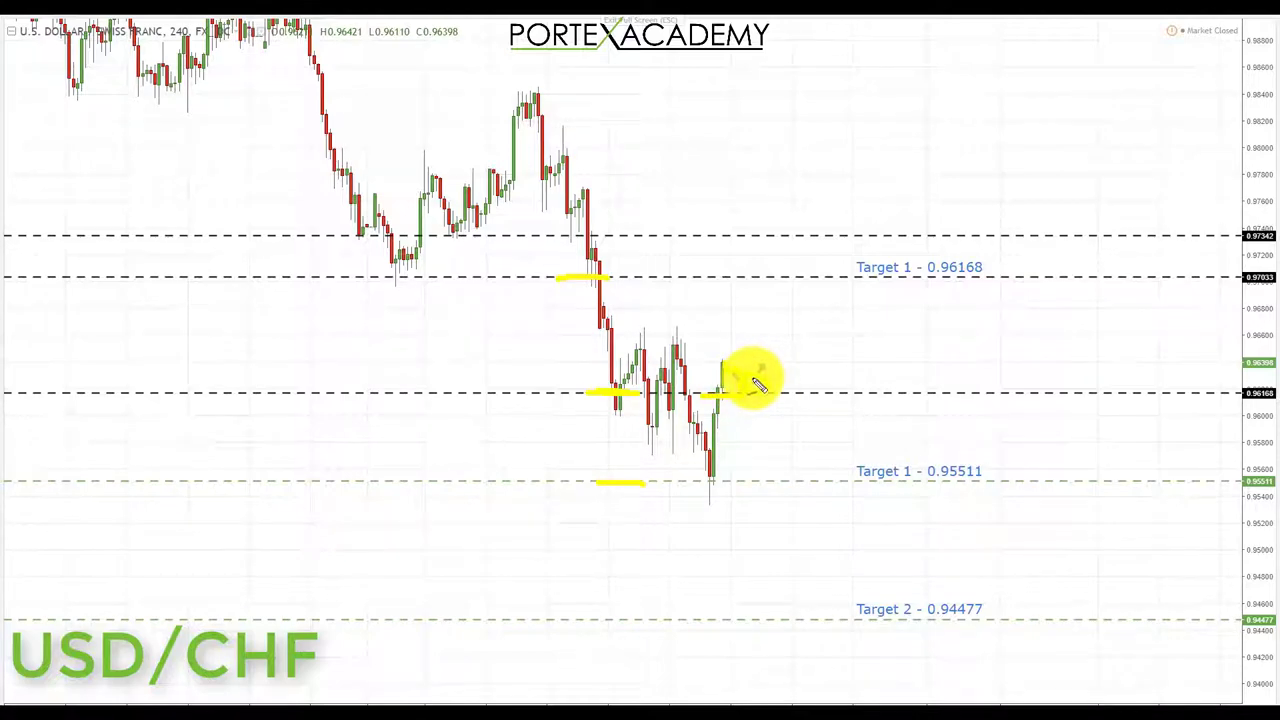
pyautogui.moveTo(757, 384)
pyautogui.mouseDown()
pyautogui.moveTo(795, 303)
pyautogui.moveTo(766, 298)
pyautogui.moveTo(781, 290)
pyautogui.moveTo(801, 304)
pyautogui.mouseUp()
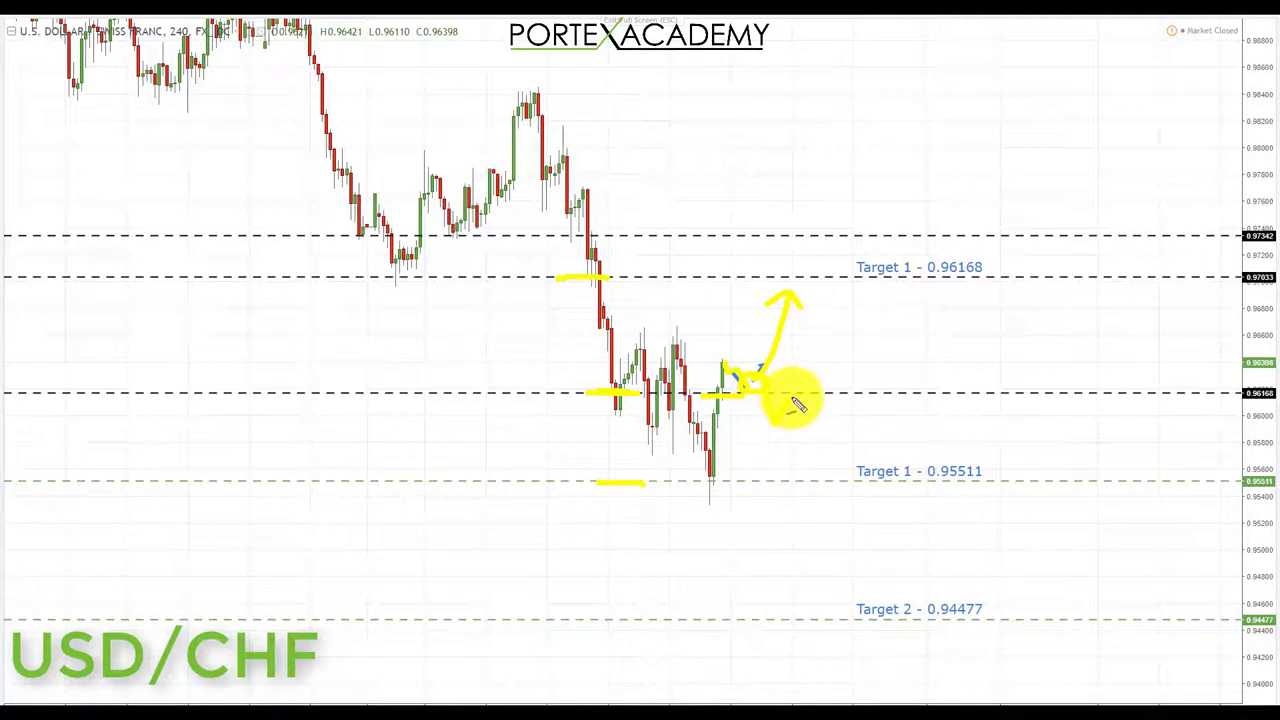
pyautogui.moveTo(797, 404)
pyautogui.mouseDown()
pyautogui.moveTo(749, 397)
pyautogui.moveTo(826, 403)
pyautogui.moveTo(828, 480)
pyautogui.moveTo(814, 471)
pyautogui.moveTo(834, 474)
pyautogui.moveTo(806, 494)
pyautogui.moveTo(862, 494)
pyautogui.mouseUp()
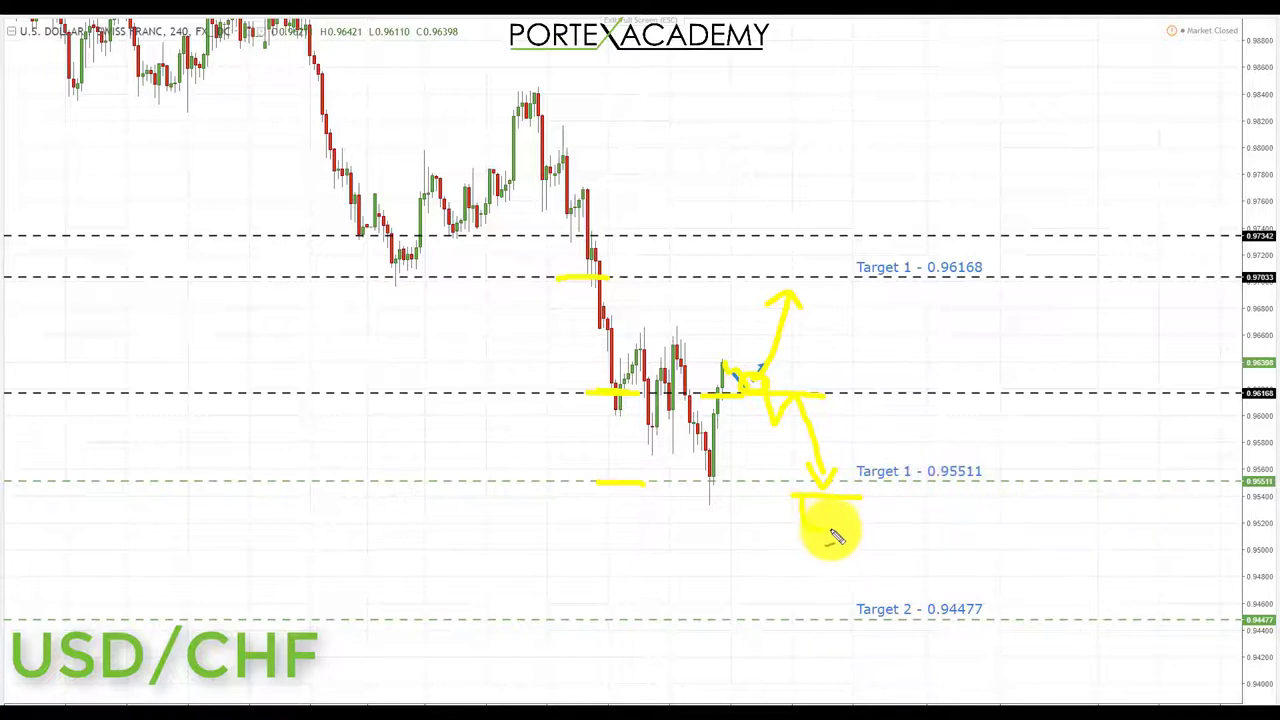
pyautogui.moveTo(800, 497)
pyautogui.mouseDown()
pyautogui.moveTo(852, 550)
pyautogui.moveTo(856, 592)
pyautogui.moveTo(872, 605)
pyautogui.moveTo(852, 596)
pyautogui.moveTo(868, 584)
pyautogui.mouseUp()
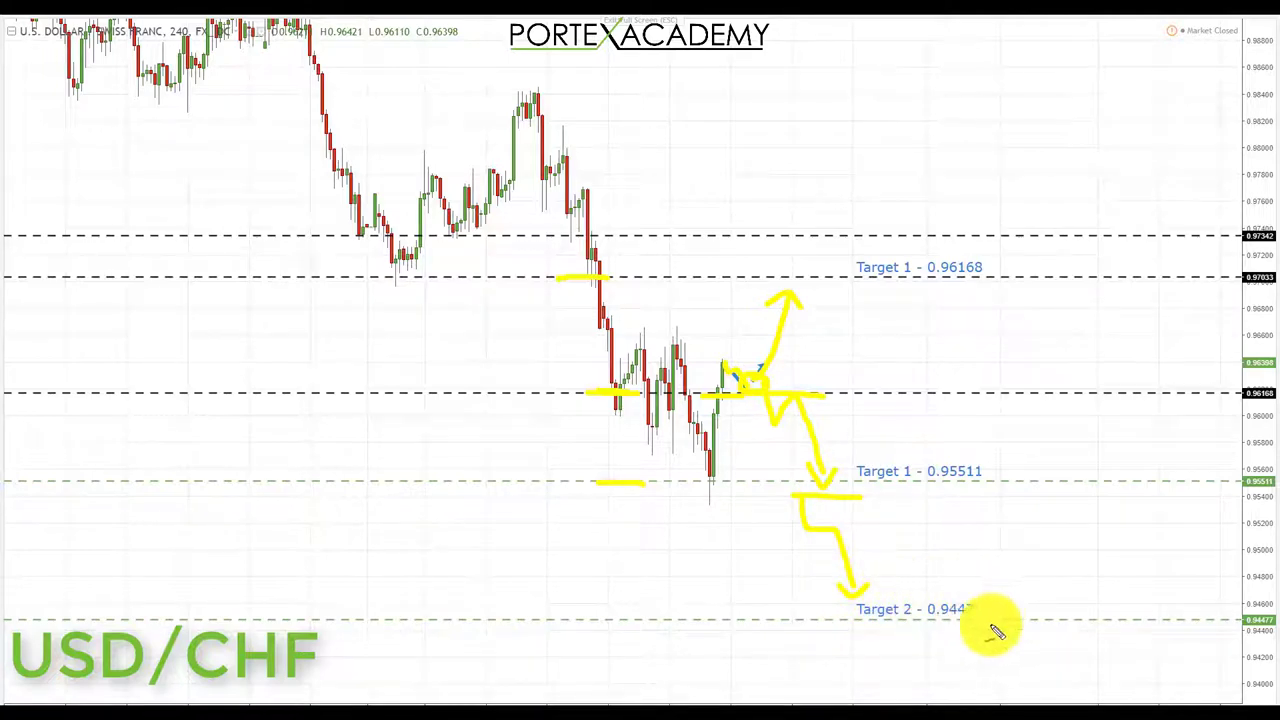
pyautogui.moveTo(923, 626); pyautogui.dragTo(1000, 627)
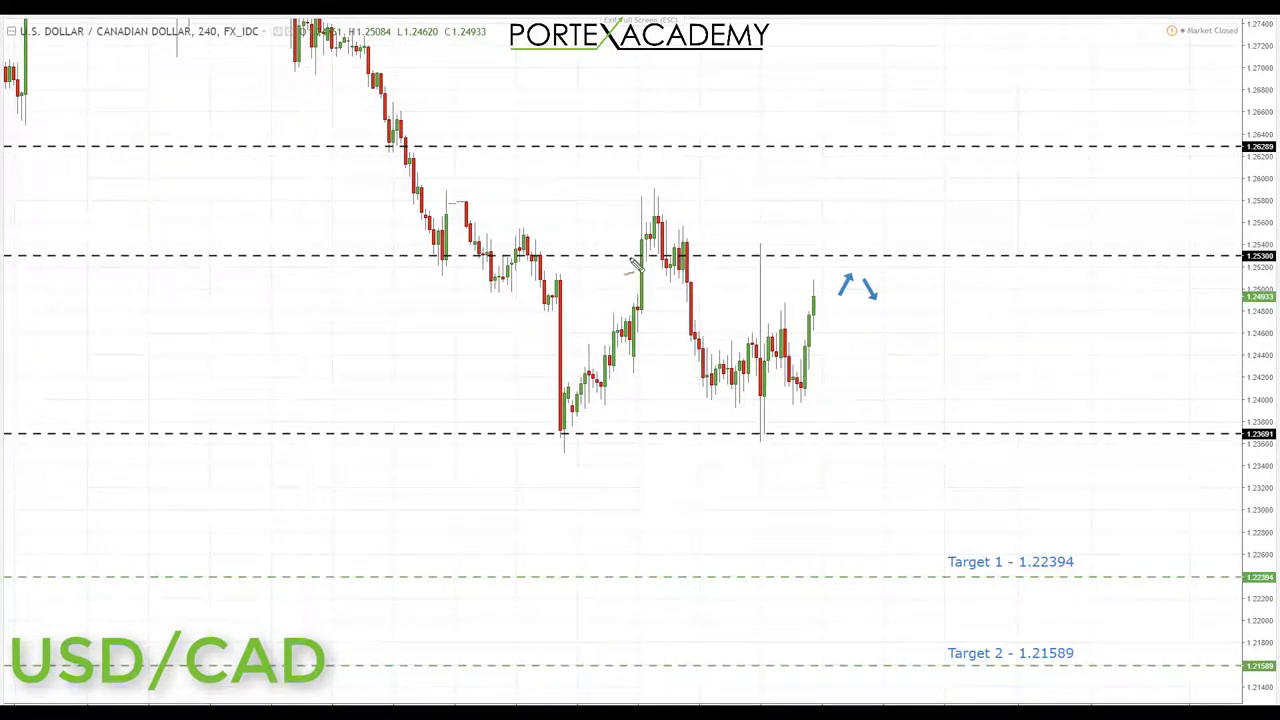
# - On the USD/CAD chart, highlight the earlier price reactions along the 1.25300 and 1.23691 levels
pyautogui.moveTo(632, 258); pyautogui.dragTo(738, 258)
pyautogui.moveTo(416, 257); pyautogui.dragTo(540, 257)
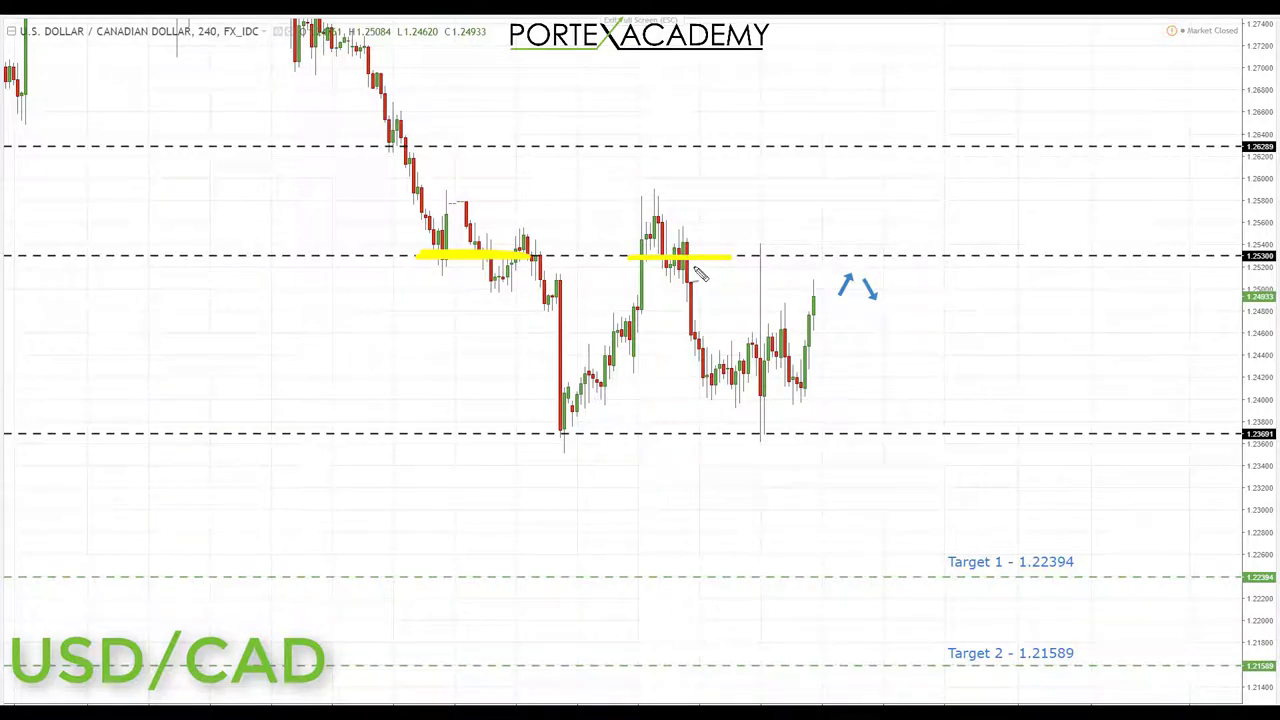
pyautogui.moveTo(683, 436); pyautogui.dragTo(692, 437)
pyautogui.moveTo(536, 435); pyautogui.dragTo(592, 434)
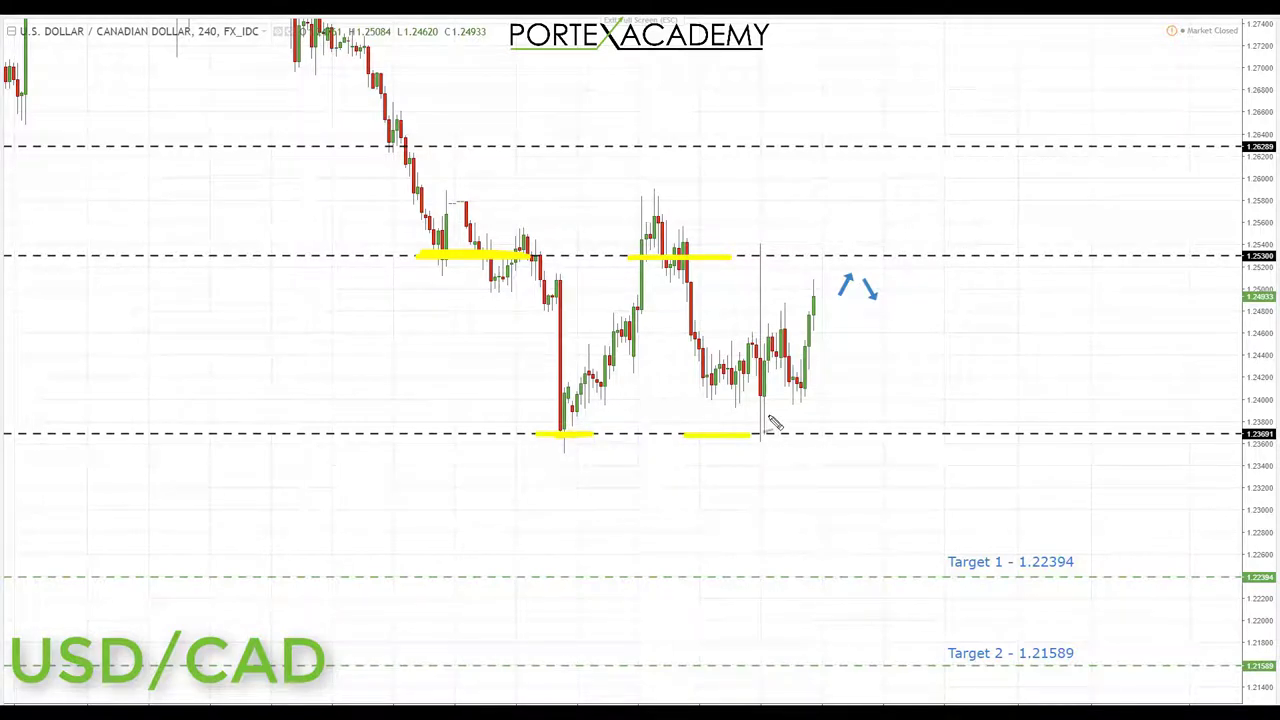
# - Sketch the USD/CAD break below 1.23691 and trace the recent price swings between that level and 1.25300
pyautogui.moveTo(760, 416)
pyautogui.mouseDown()
pyautogui.moveTo(764, 460)
pyautogui.moveTo(784, 458)
pyautogui.moveTo(810, 522)
pyautogui.mouseUp()
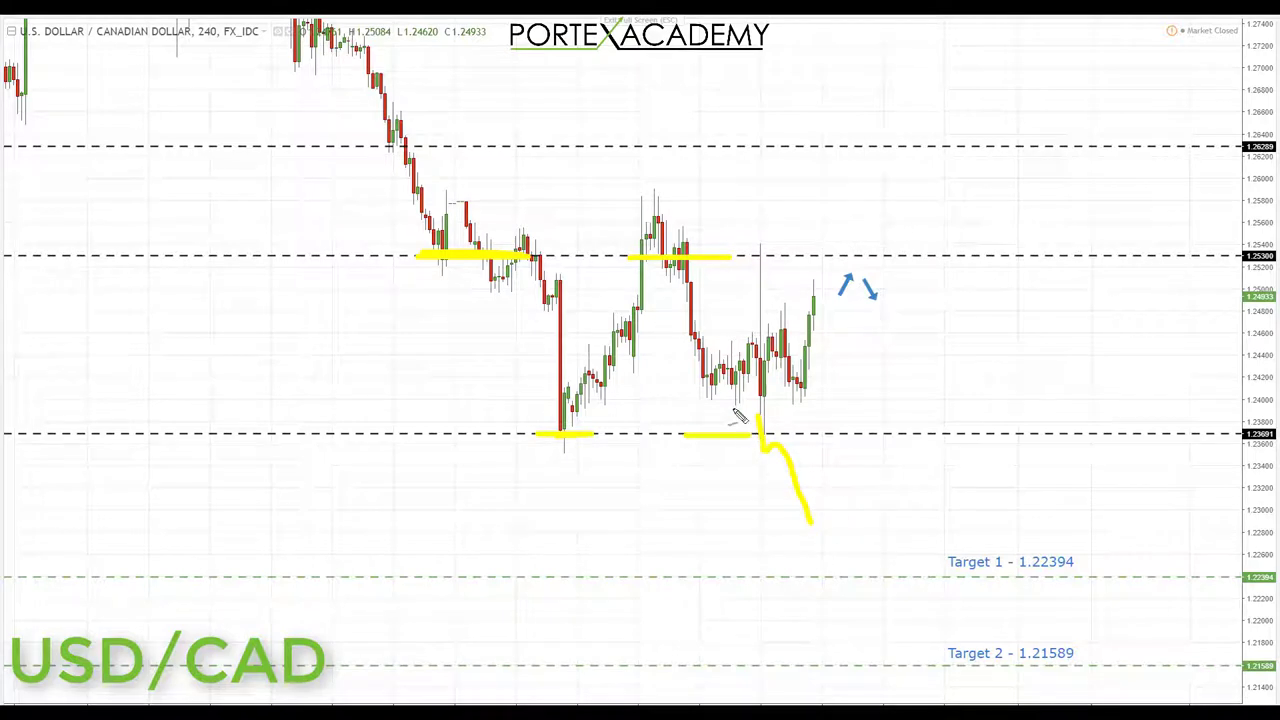
pyautogui.moveTo(713, 389)
pyautogui.mouseDown()
pyautogui.moveTo(748, 345)
pyautogui.moveTo(760, 259)
pyautogui.mouseUp()
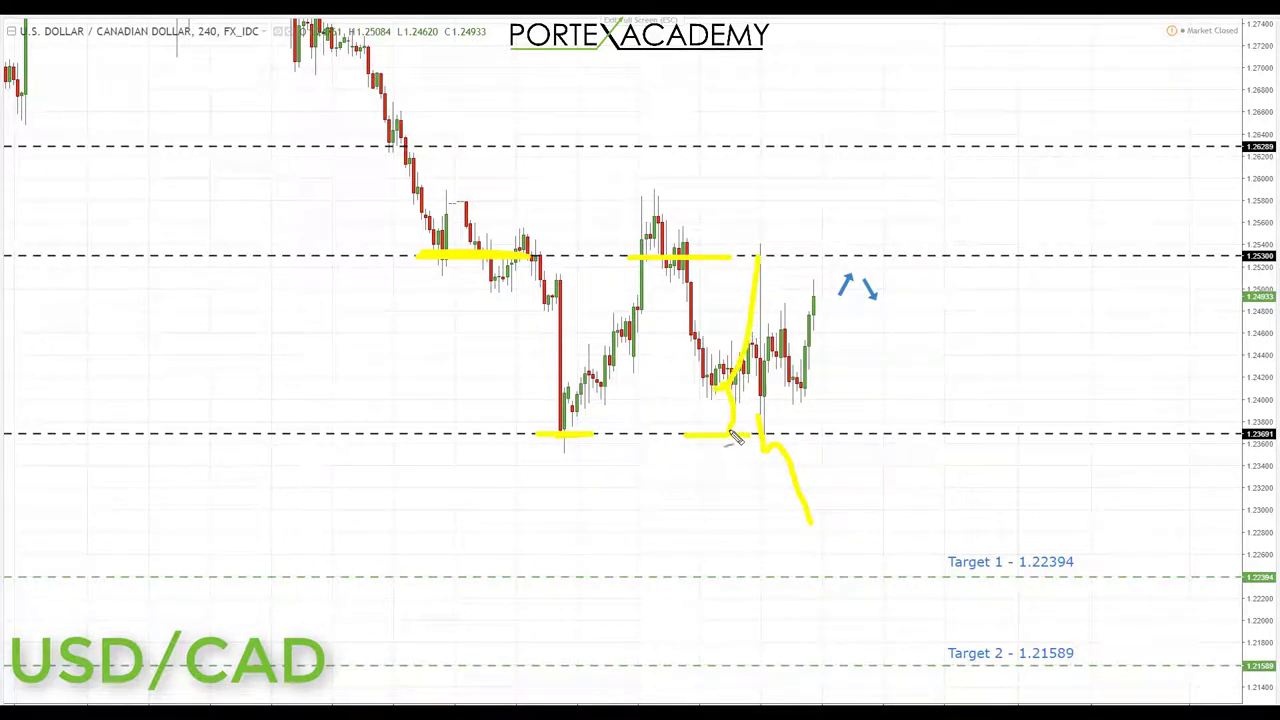
pyautogui.moveTo(730, 432)
pyautogui.mouseDown()
pyautogui.moveTo(767, 290)
pyautogui.moveTo(768, 388)
pyautogui.mouseUp()
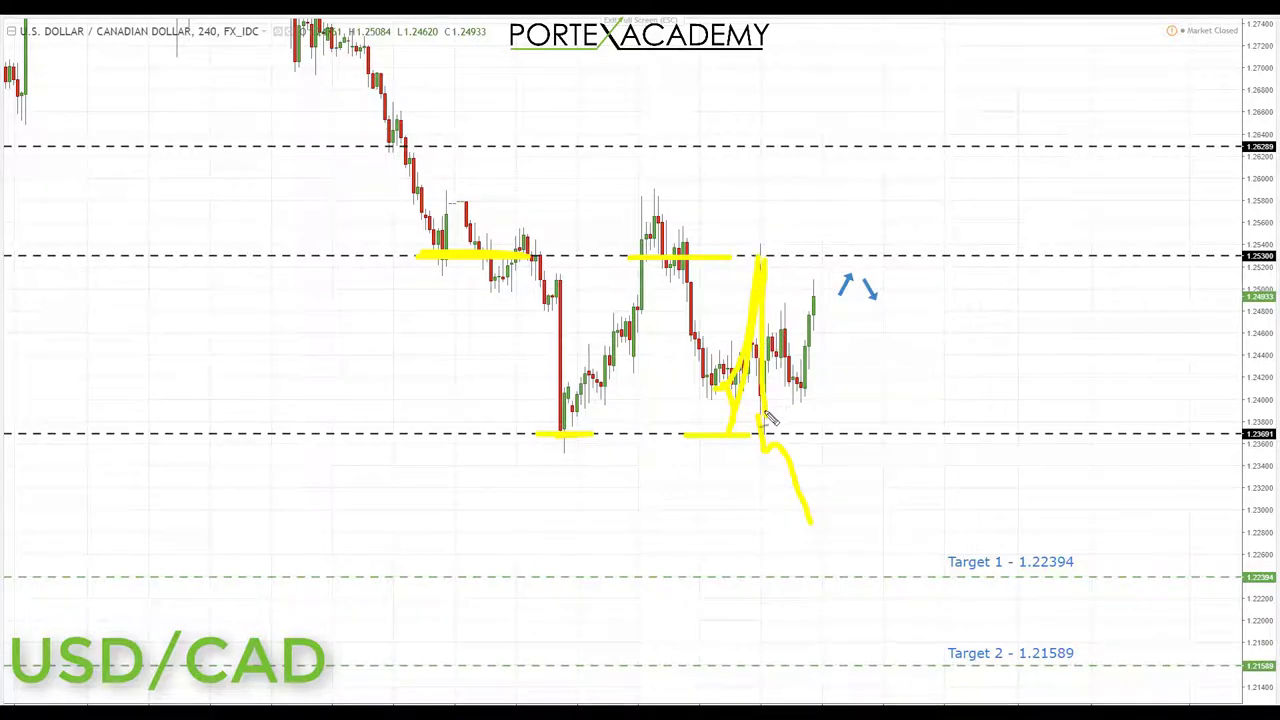
pyautogui.moveTo(768, 415)
pyautogui.mouseDown()
pyautogui.moveTo(772, 352)
pyautogui.moveTo(795, 380)
pyautogui.moveTo(818, 283)
pyautogui.mouseUp()
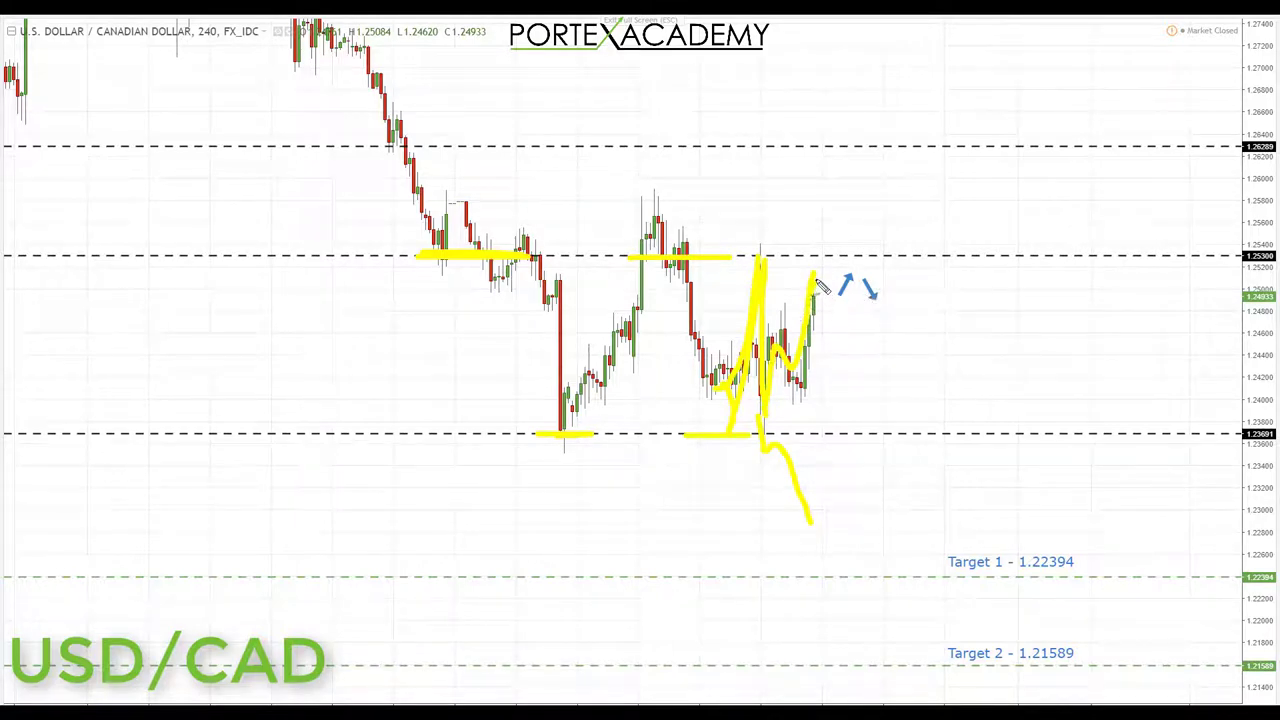
# - Extend the 1.25300 highlight, circle the expected USD/CAD retest there and draw the fall through a highlighted 1.23691 level
pyautogui.moveTo(710, 261); pyautogui.dragTo(885, 259)
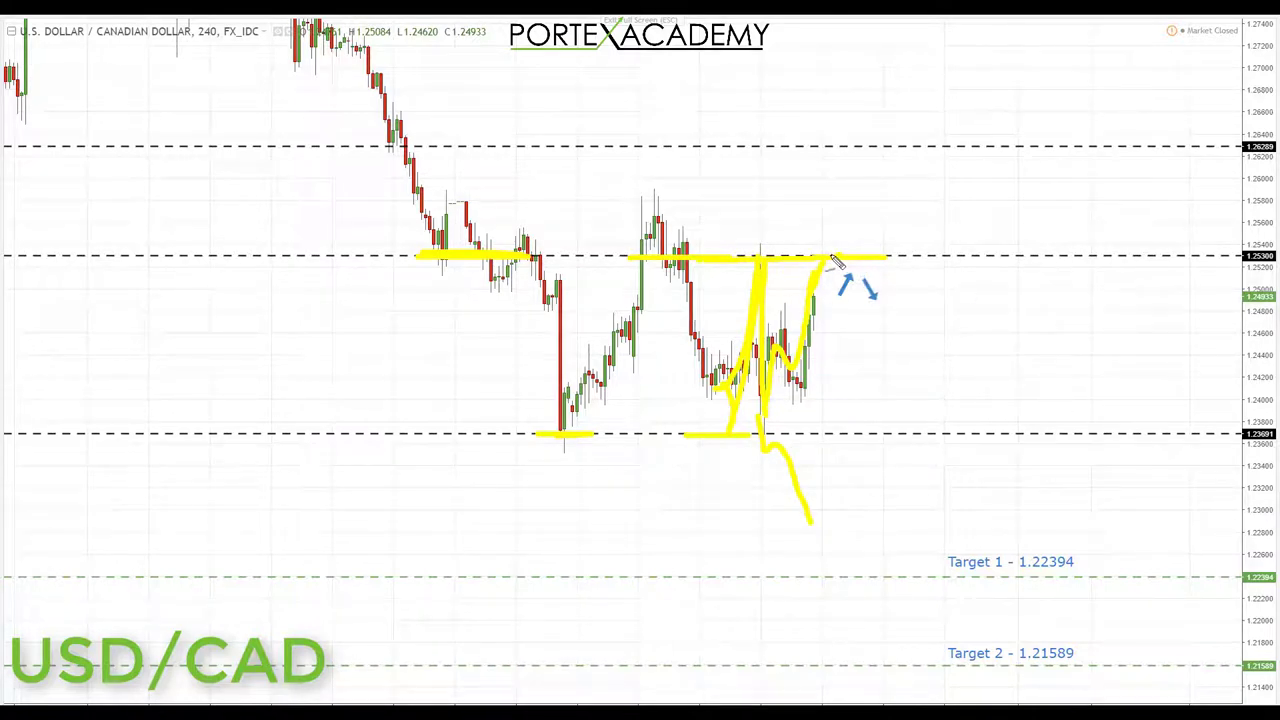
pyautogui.moveTo(835, 258)
pyautogui.mouseDown()
pyautogui.moveTo(814, 280)
pyautogui.moveTo(830, 300)
pyautogui.moveTo(855, 275)
pyautogui.moveTo(828, 262)
pyautogui.mouseUp()
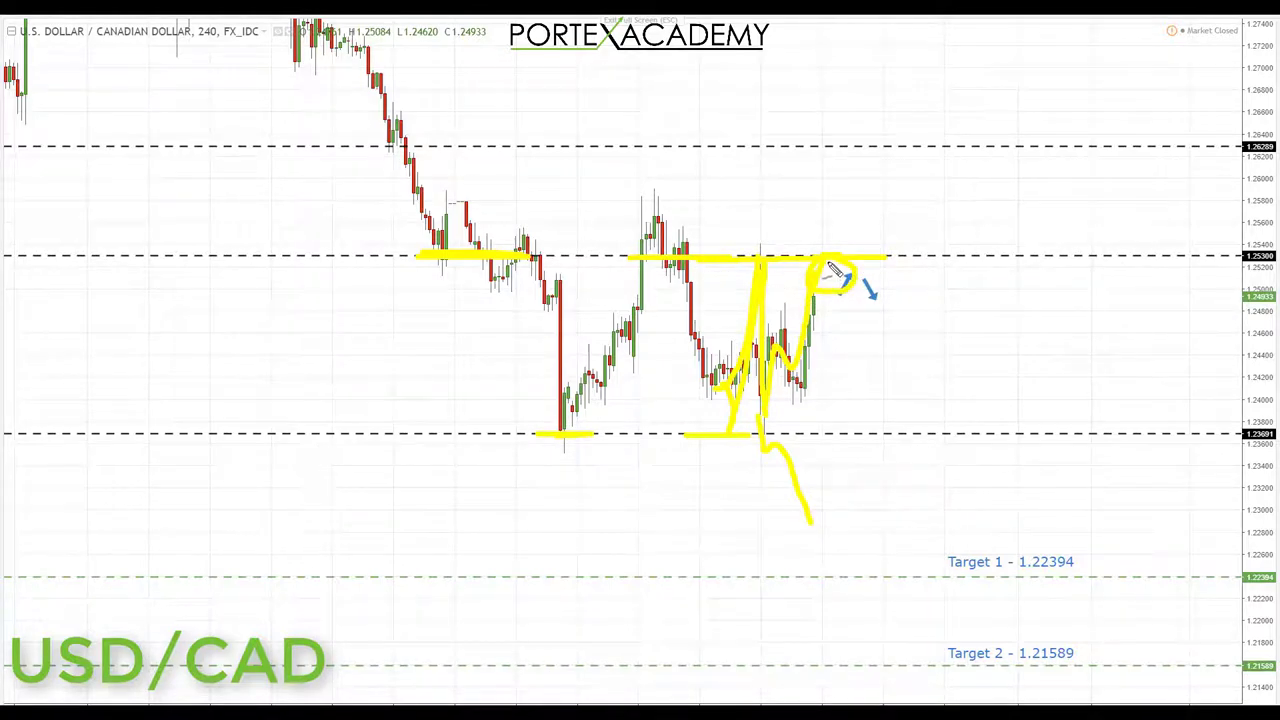
pyautogui.moveTo(835, 272)
pyautogui.mouseDown()
pyautogui.moveTo(890, 435)
pyautogui.moveTo(928, 441)
pyautogui.mouseUp()
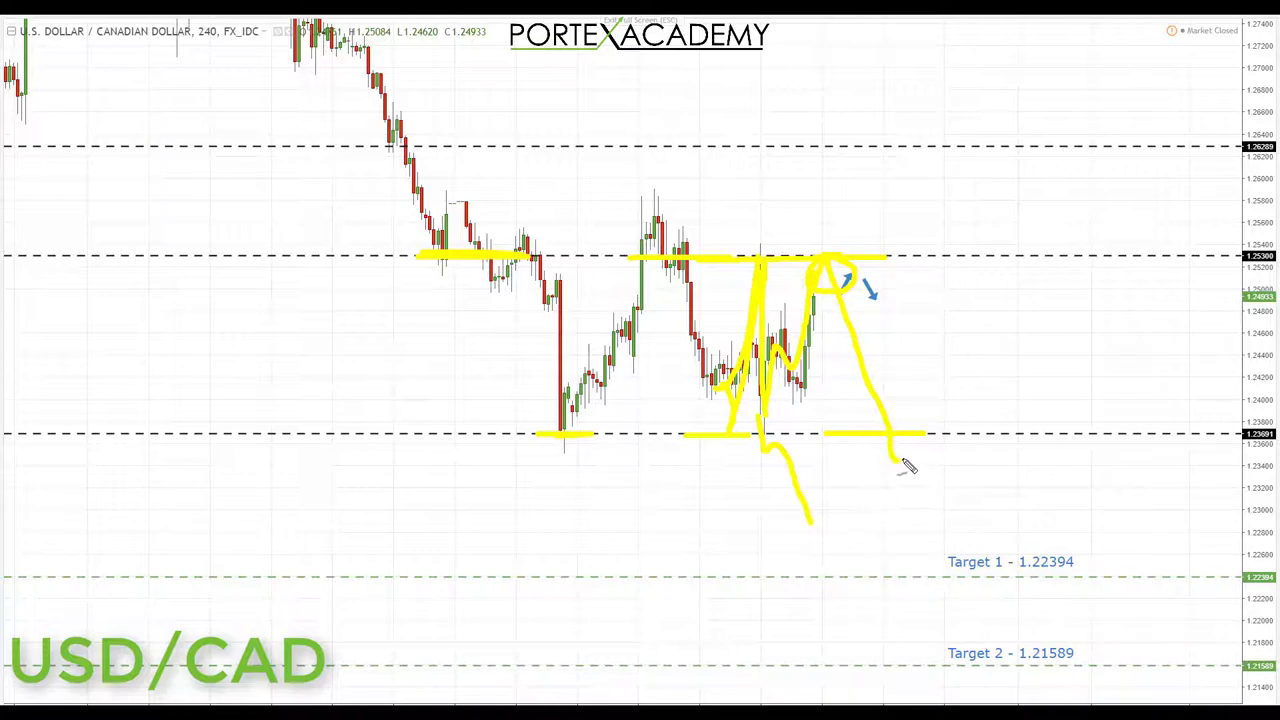
# - Draw the USD/CAD retest of 1.23691, the arrows down to Target 1 and on towards Target 2, and underline Target 2
pyautogui.moveTo(895, 458)
pyautogui.mouseDown()
pyautogui.moveTo(920, 447)
pyautogui.moveTo(943, 564)
pyautogui.mouseUp()
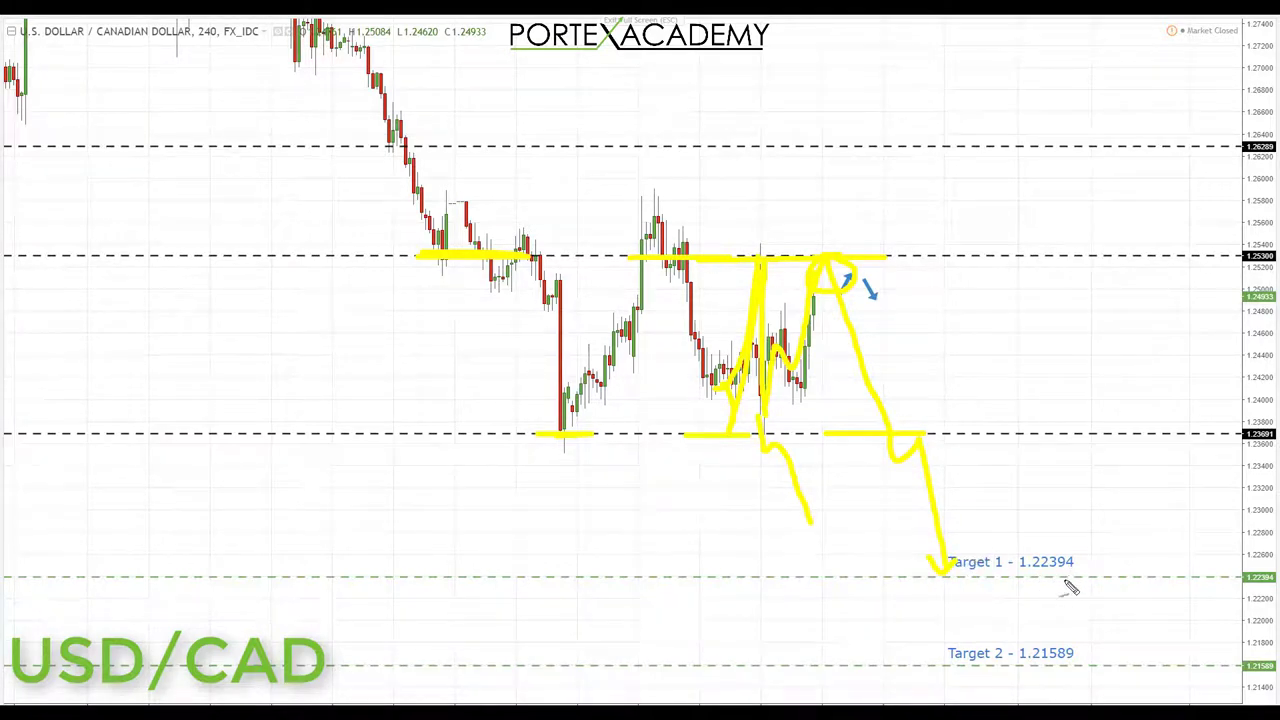
pyautogui.moveTo(945, 576)
pyautogui.mouseDown()
pyautogui.moveTo(952, 561)
pyautogui.moveTo(990, 640)
pyautogui.moveTo(1000, 622)
pyautogui.mouseUp()
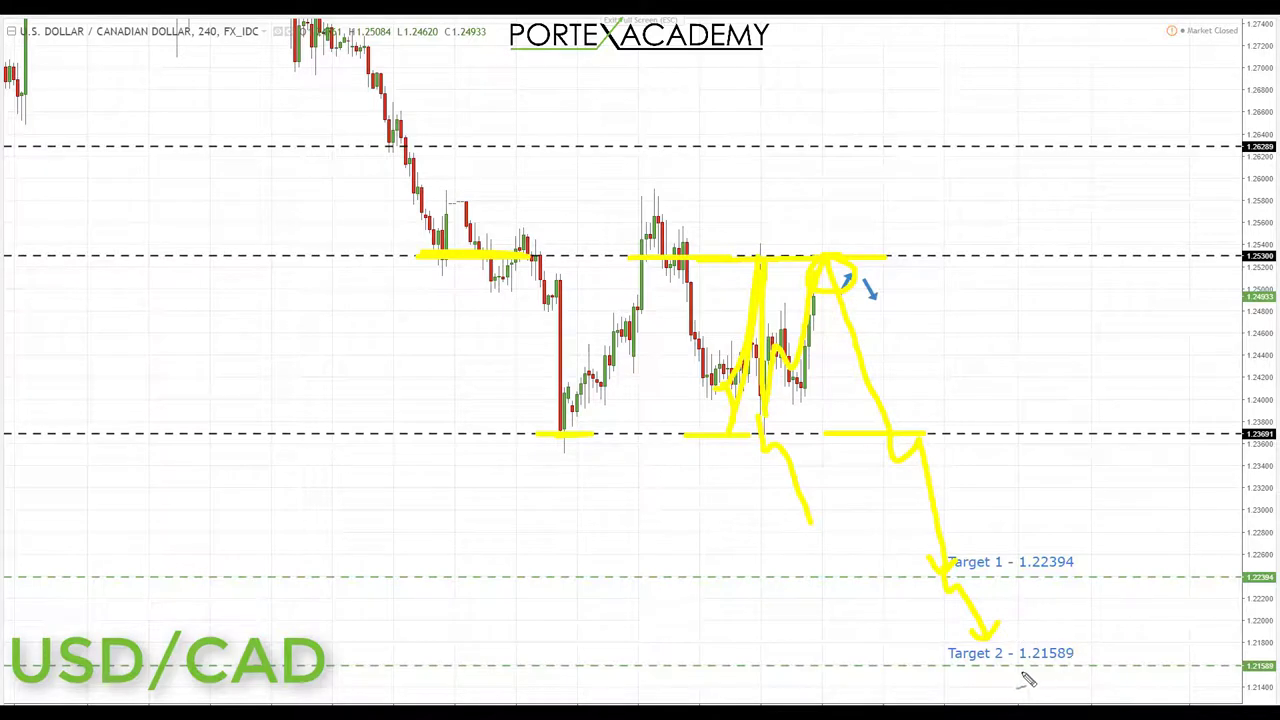
pyautogui.moveTo(1010, 673); pyautogui.dragTo(1085, 673)
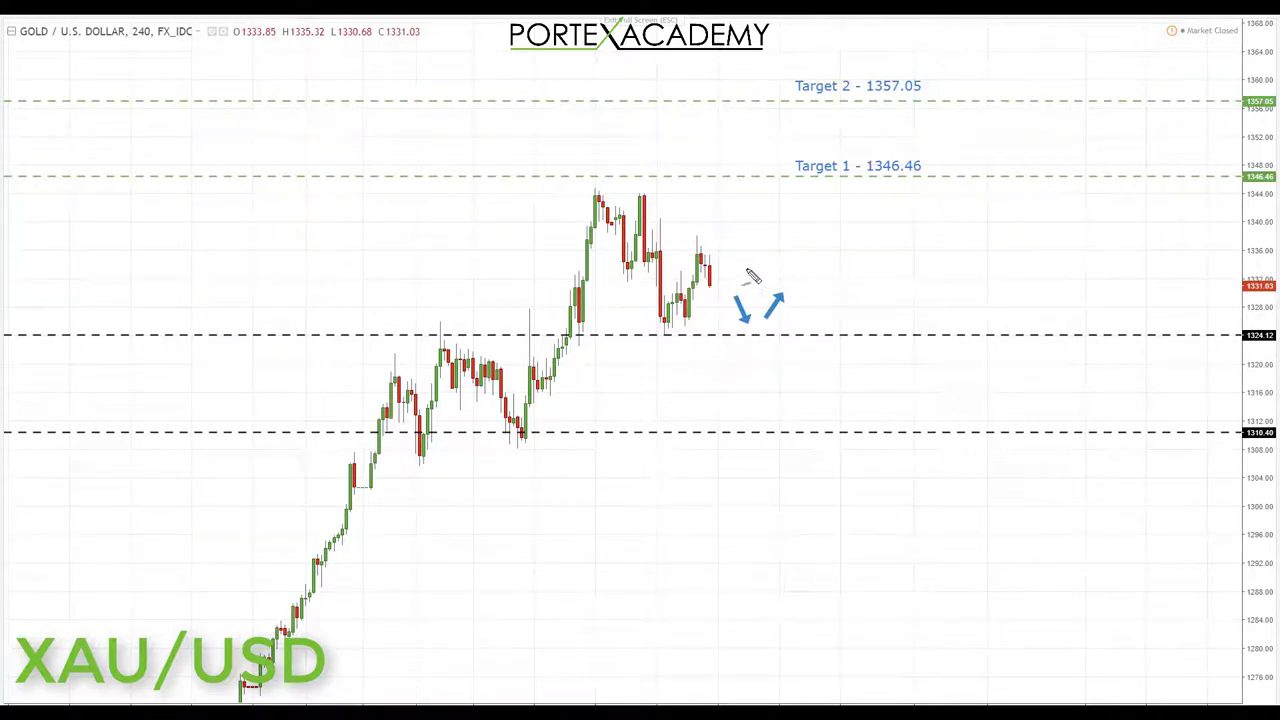
# - On the XAU/USD chart, mark the rally near 1338, circle the low at 1324.12 and highlight that level from the earlier swing high
pyautogui.click(585, 234)
pyautogui.moveTo(680, 333)
pyautogui.mouseDown()
pyautogui.moveTo(652, 328)
pyautogui.moveTo(655, 350)
pyautogui.moveTo(688, 335)
pyautogui.moveTo(670, 319)
pyautogui.mouseUp()
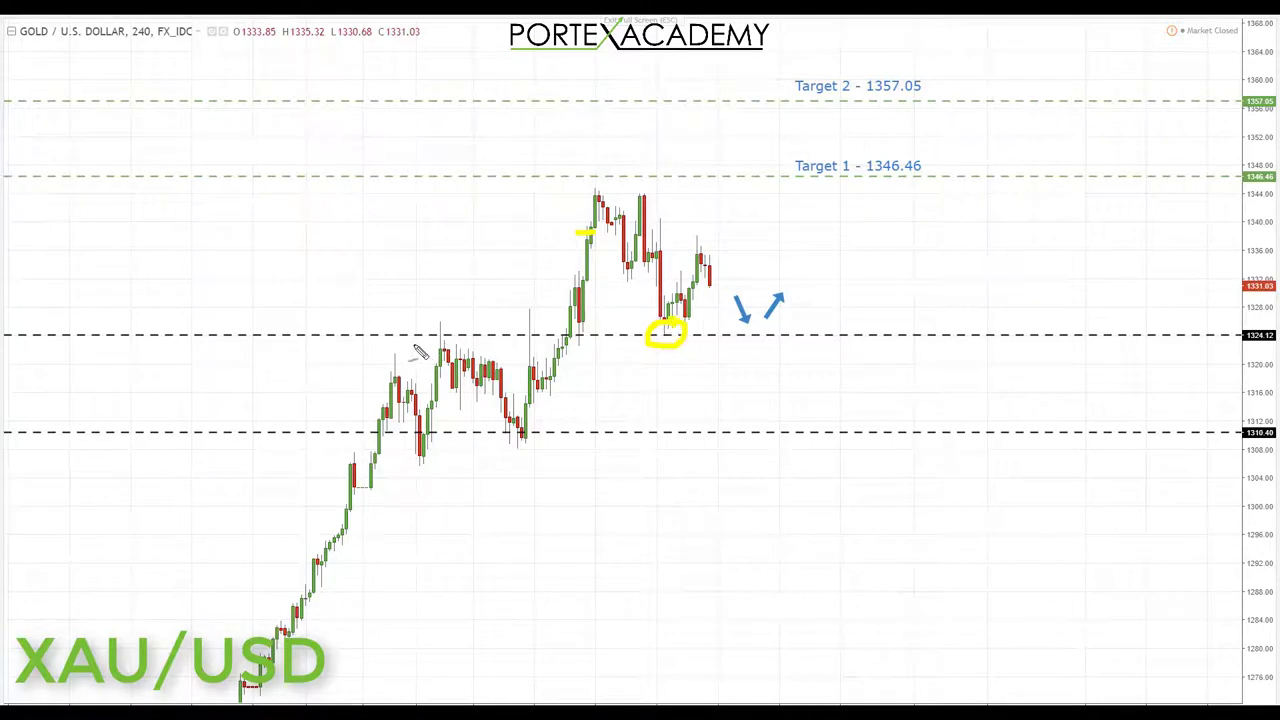
pyautogui.moveTo(430, 350); pyautogui.dragTo(770, 348)
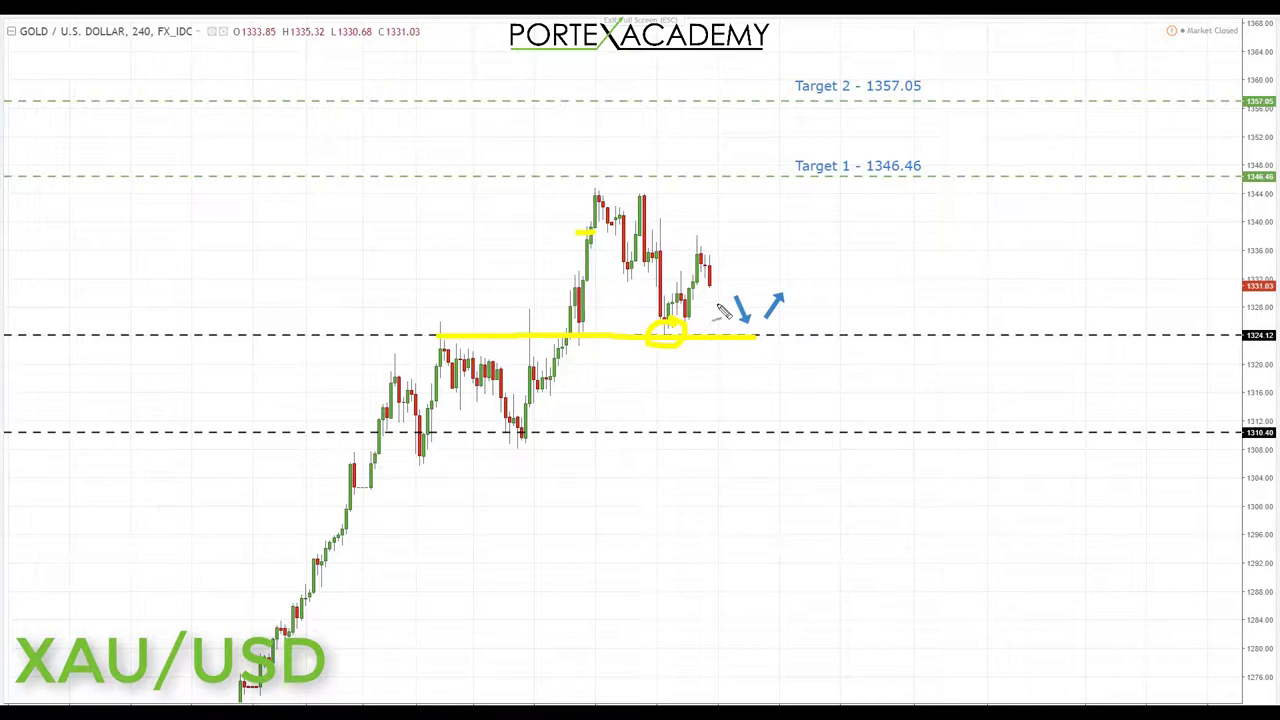
# - Draw the gold pullback towards 1324.12, mark the level near 1328 and circle the expected reversal zone
pyautogui.moveTo(710, 276); pyautogui.dragTo(727, 325)
pyautogui.moveTo(695, 312); pyautogui.dragTo(737, 313)
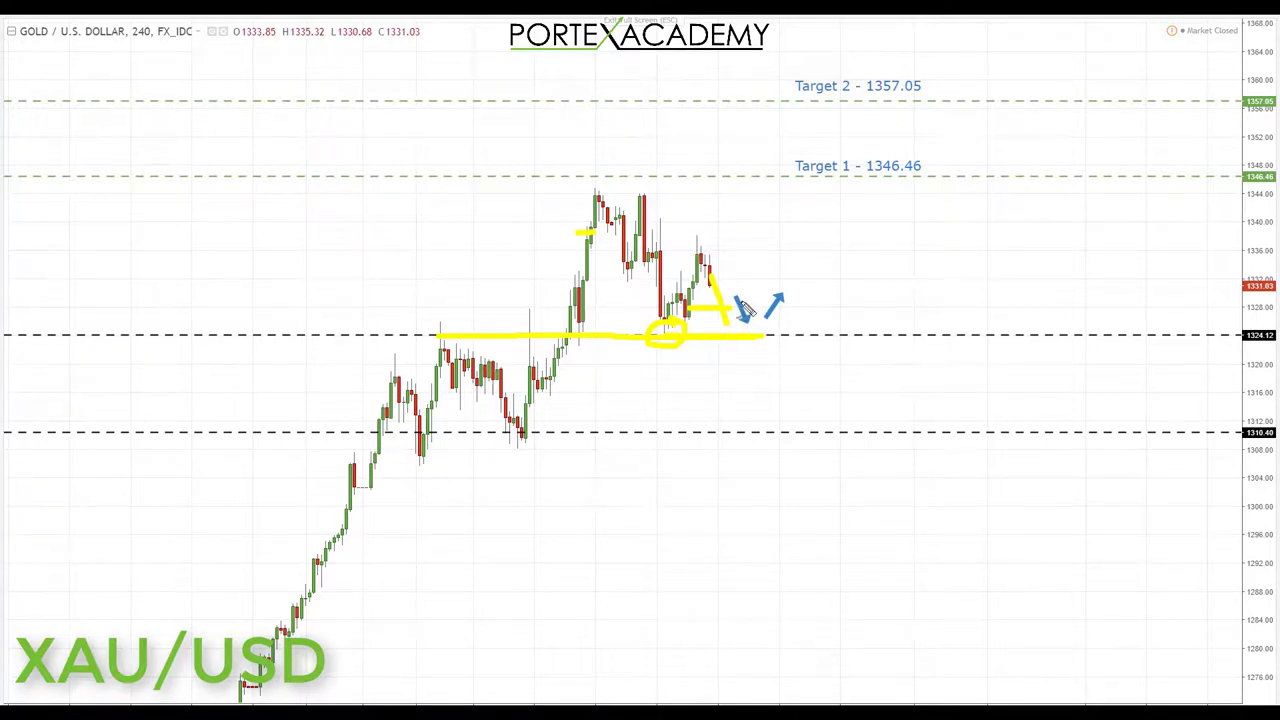
pyautogui.moveTo(740, 303); pyautogui.dragTo(757, 332)
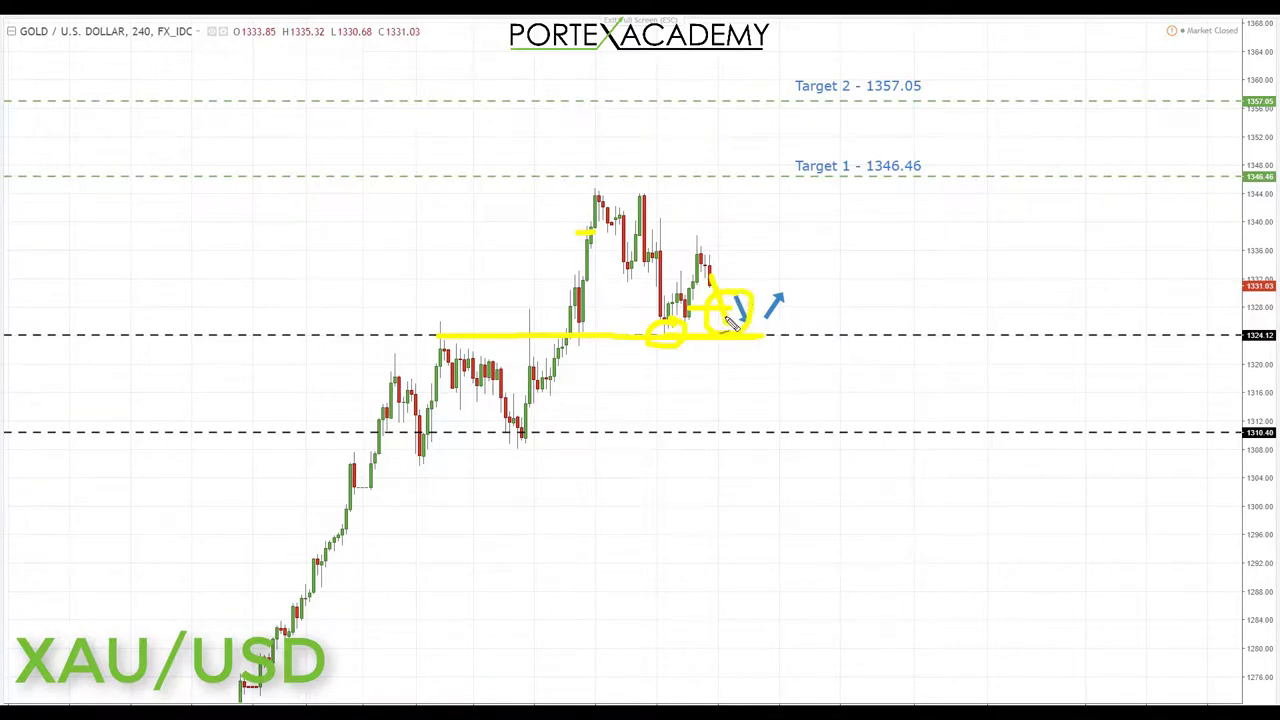
# - Draw the gold rally arrow to Target 1 and its continuation to Target 2, underlining 1346.46 and 1357.05
pyautogui.moveTo(731, 322); pyautogui.dragTo(779, 195)
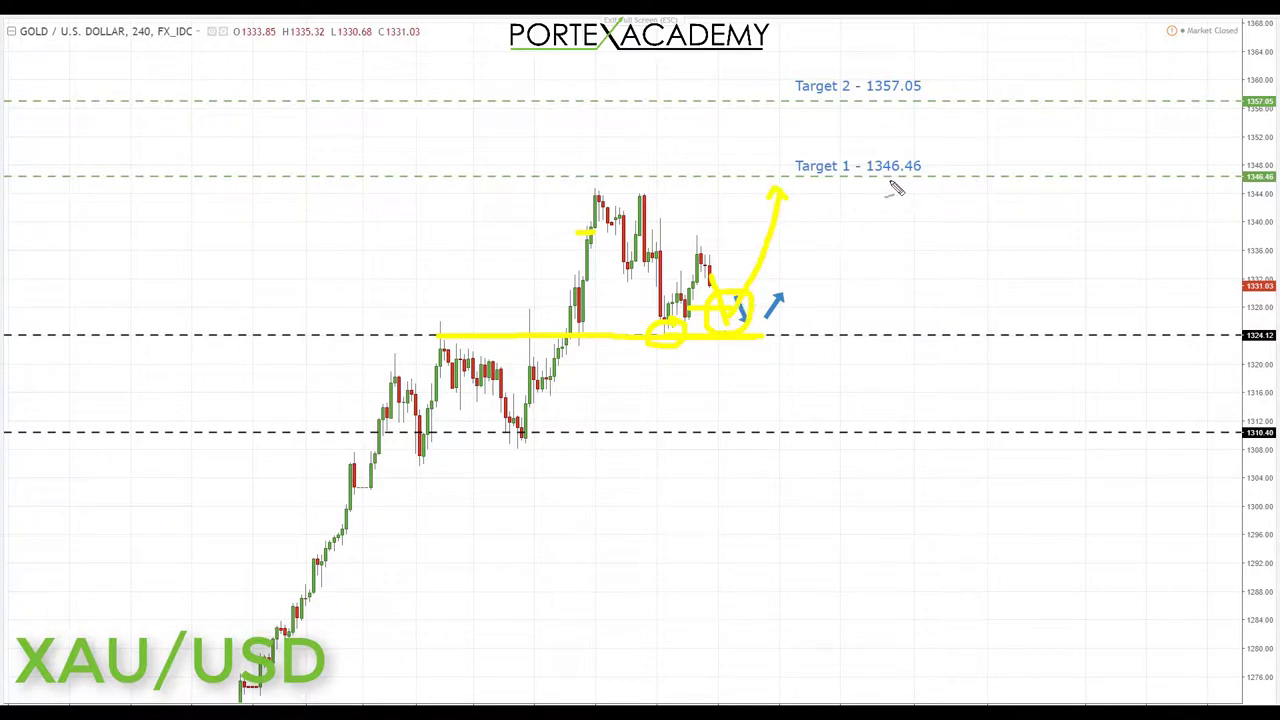
pyautogui.moveTo(866, 181); pyautogui.dragTo(933, 181)
pyautogui.moveTo(779, 204)
pyautogui.mouseDown()
pyautogui.moveTo(778, 174)
pyautogui.moveTo(808, 140)
pyautogui.moveTo(812, 103)
pyautogui.moveTo(822, 118)
pyautogui.moveTo(921, 101)
pyautogui.mouseUp()
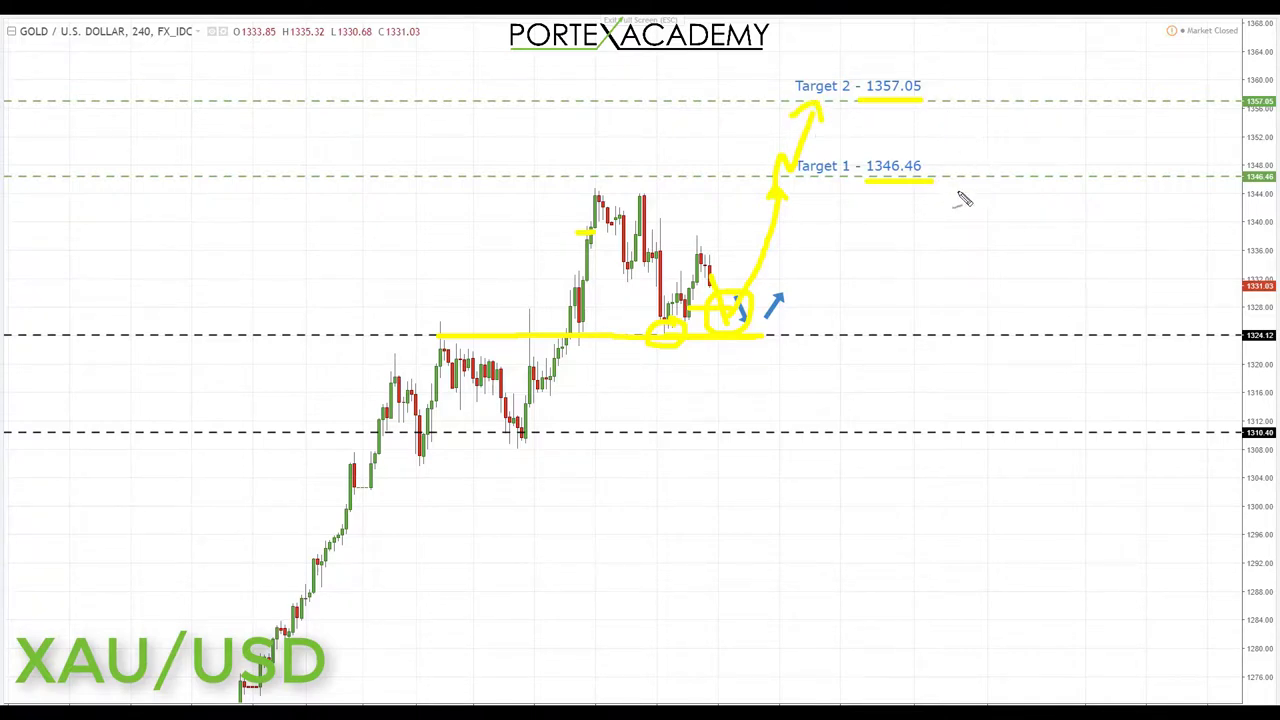